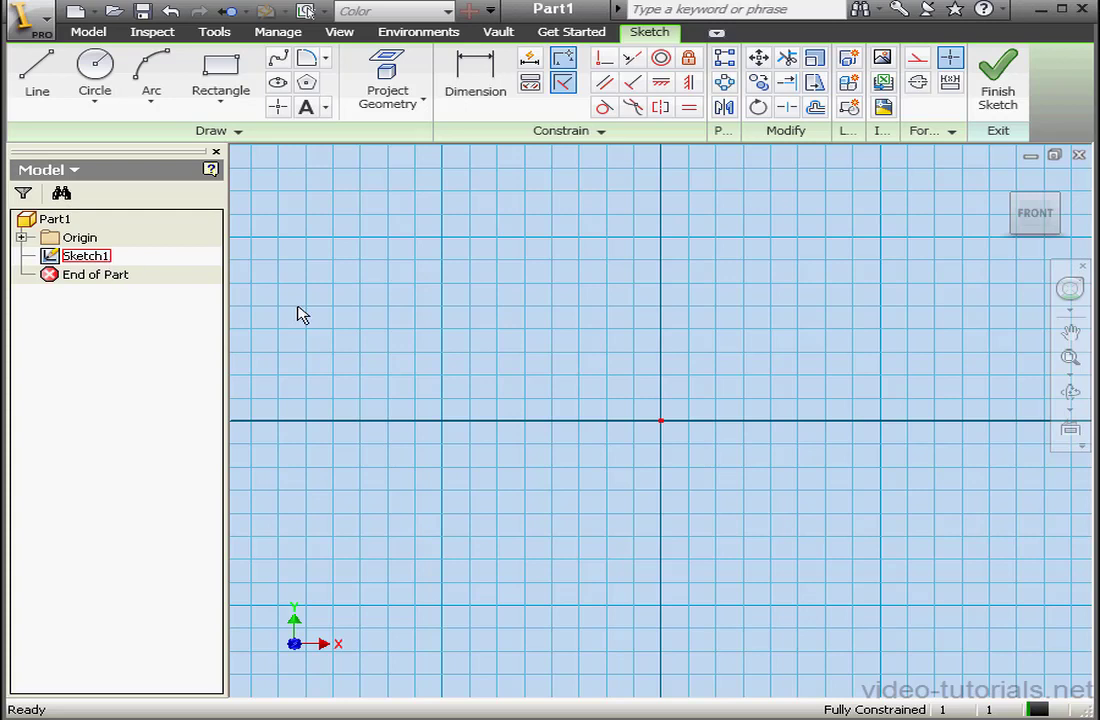
- Draw a circle with its centre on the sketch origin
{"action": "left_click", "coordinate": [107, 80]}
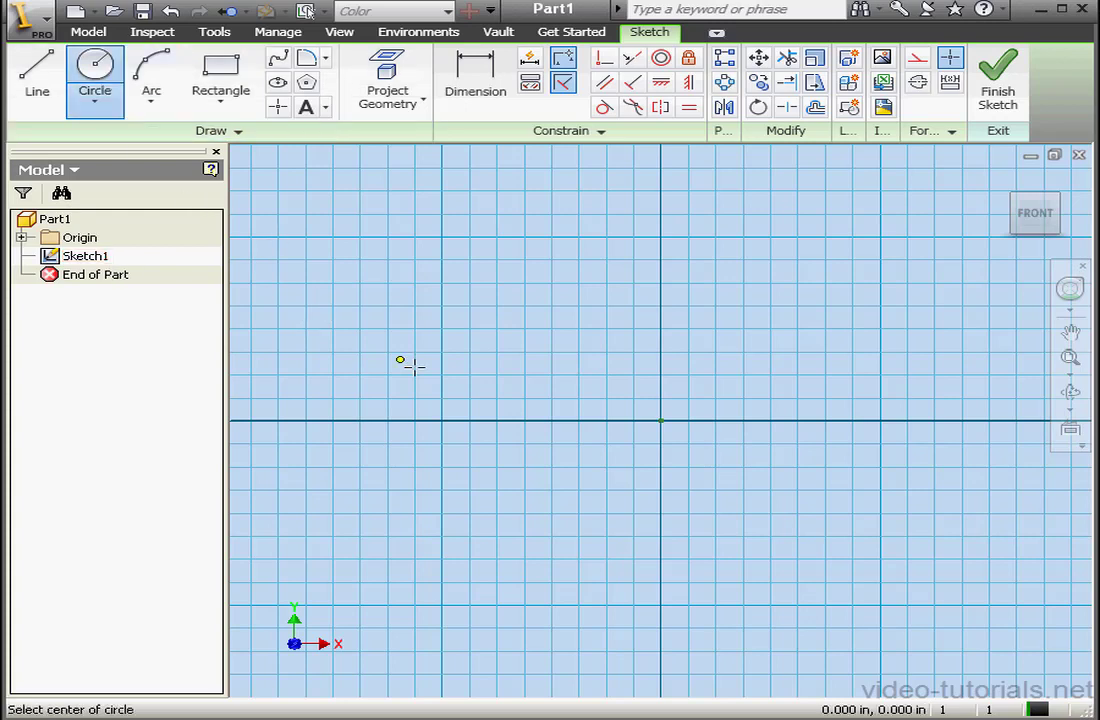
{"action": "left_click", "coordinate": [660, 421]}
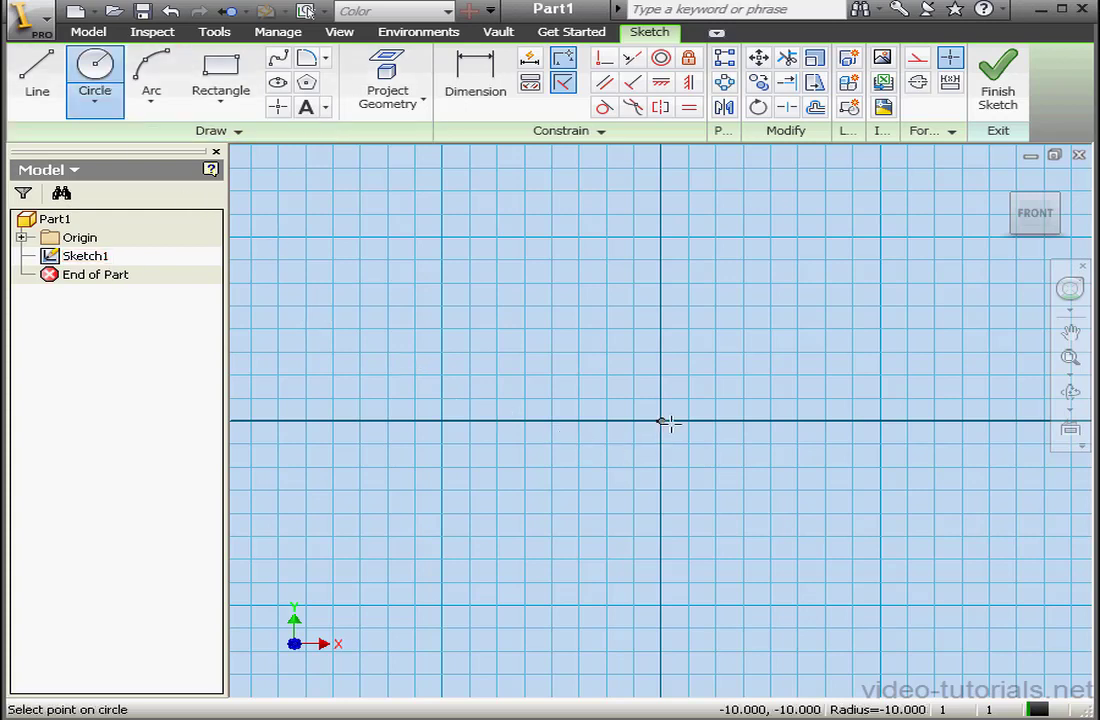
{"action": "left_click", "coordinate": [823, 367]}
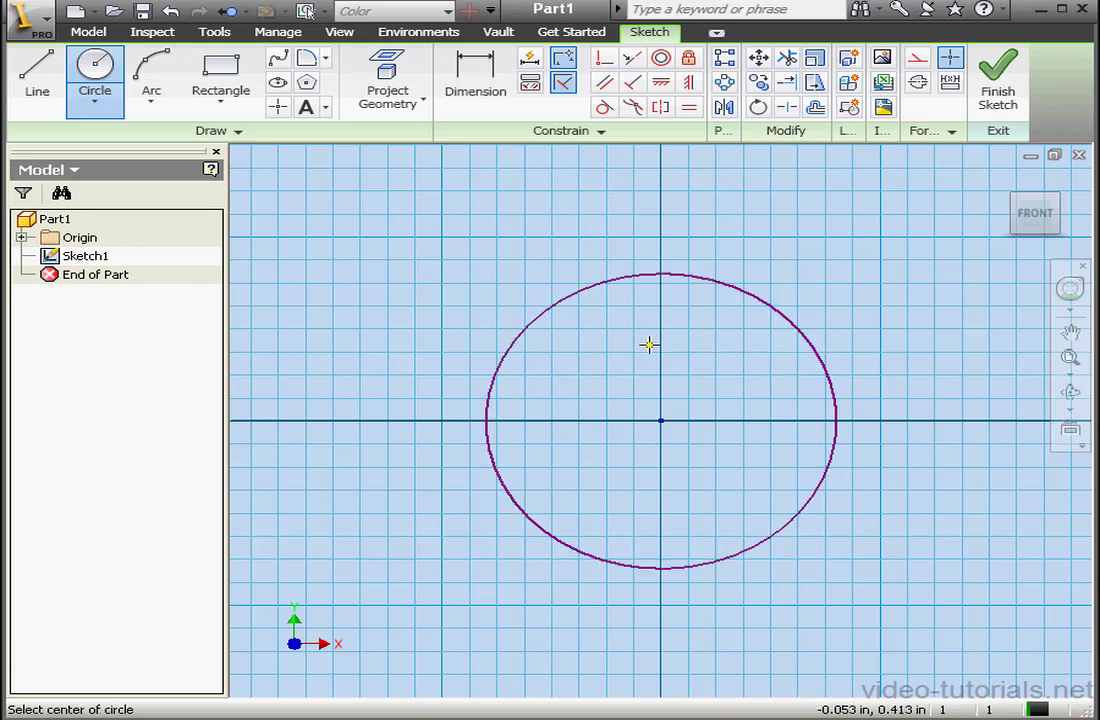
{"action": "left_click", "coordinate": [42, 72]}
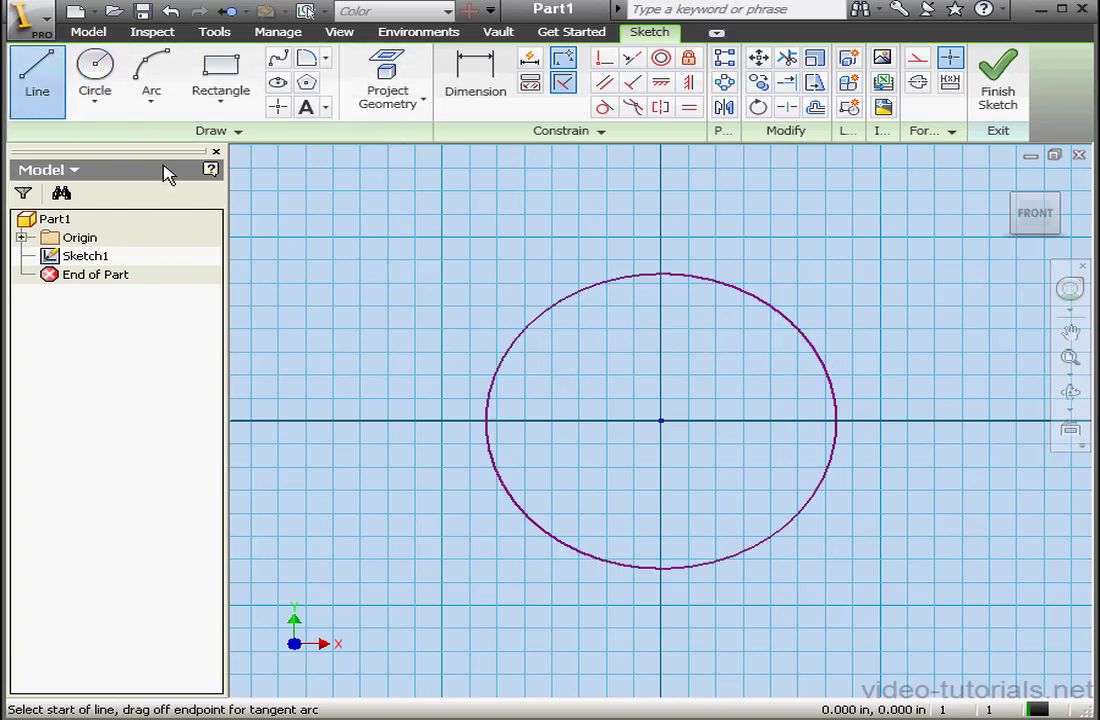
- Draw three lines joining points on the circle into a closed inscribed triangle
{"action": "left_click", "coordinate": [561, 543]}
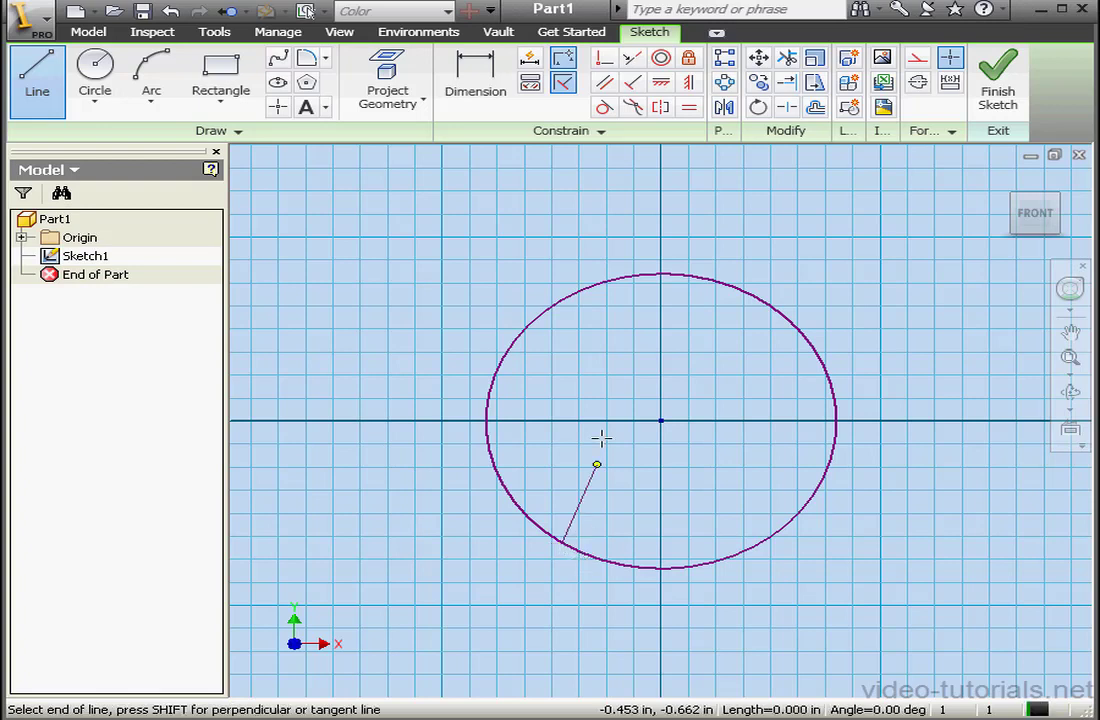
{"action": "left_click", "coordinate": [550, 306]}
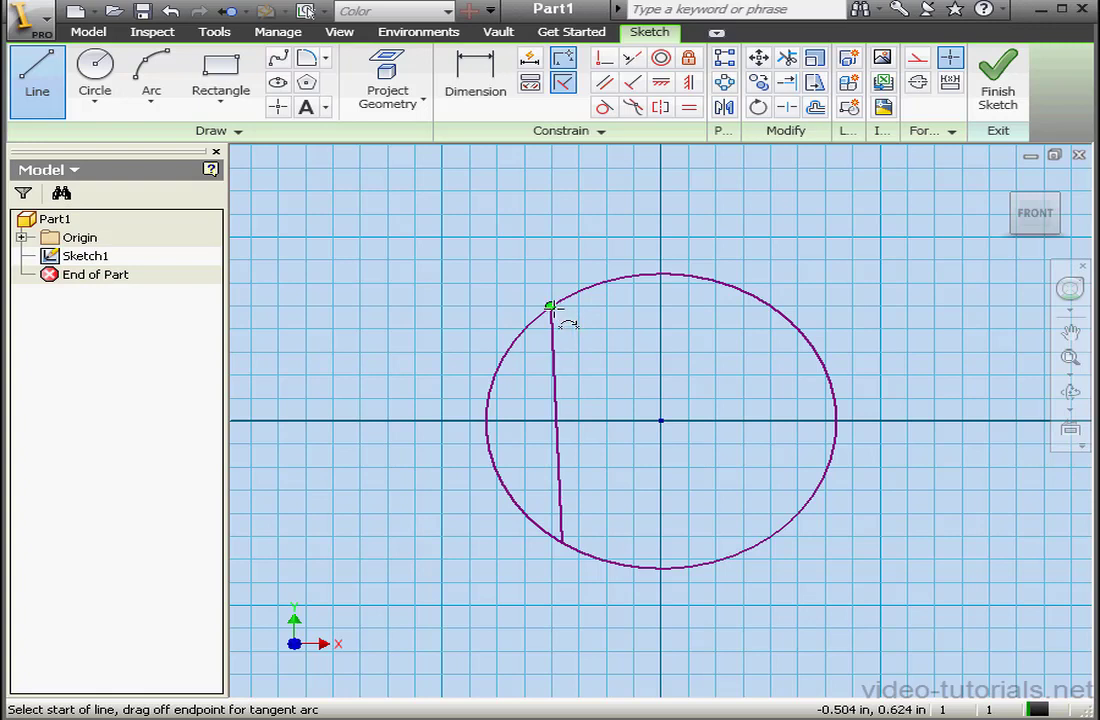
{"action": "left_click", "coordinate": [550, 306]}
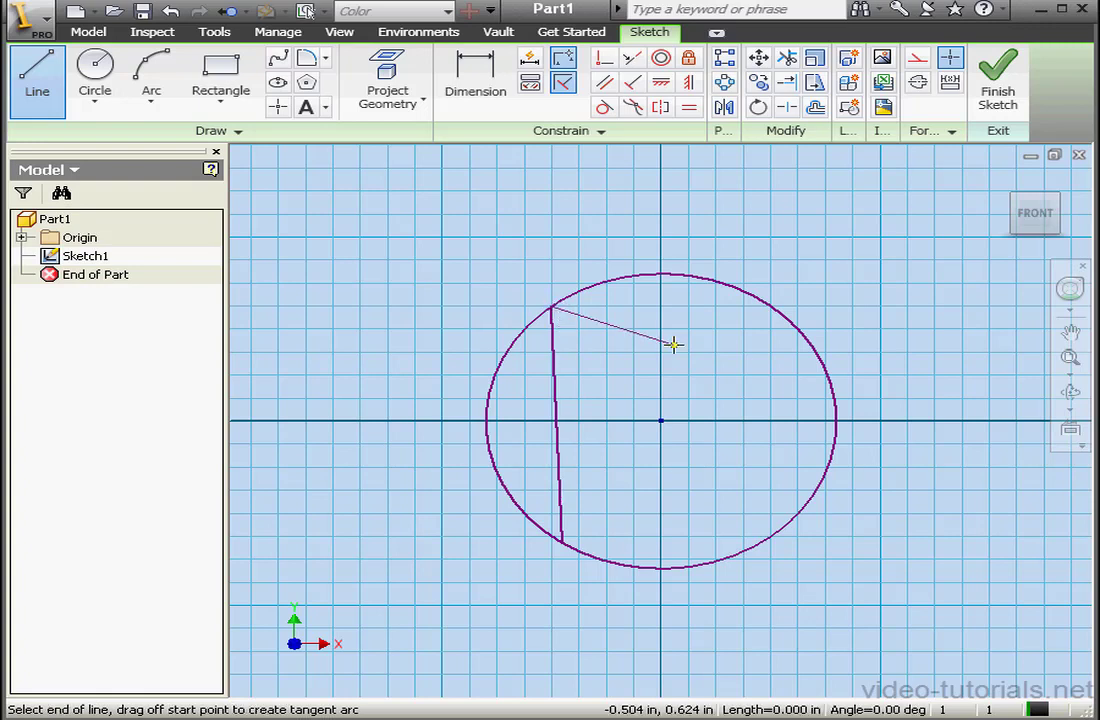
{"action": "left_click", "coordinate": [821, 363]}
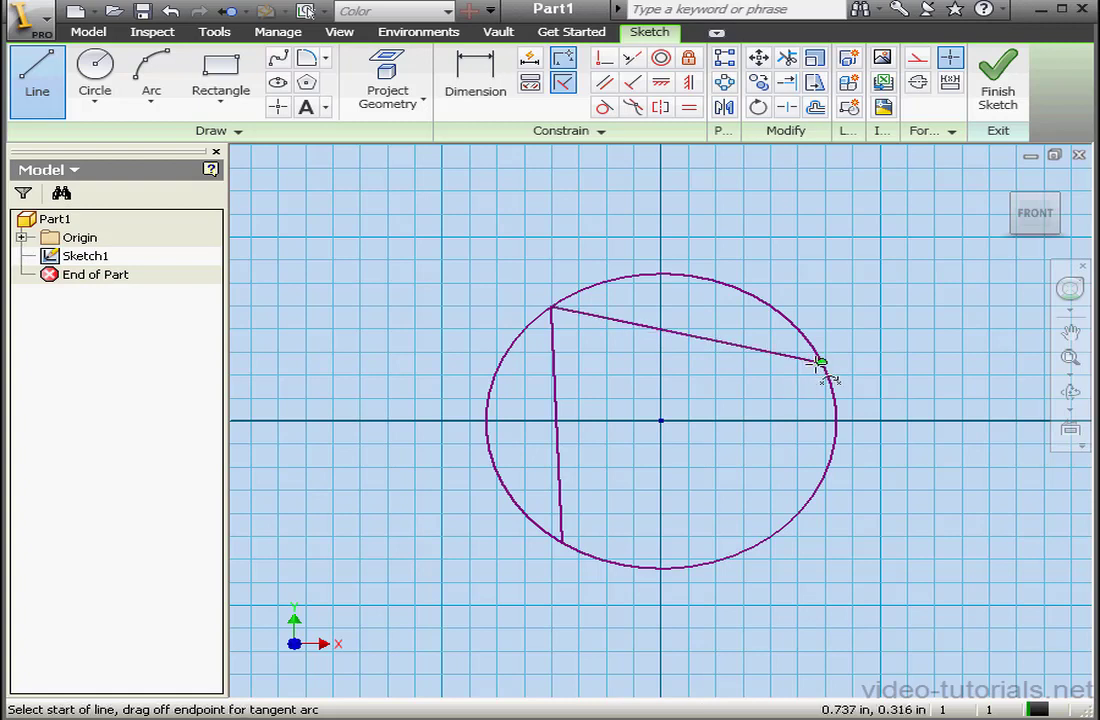
{"action": "left_click", "coordinate": [821, 363]}
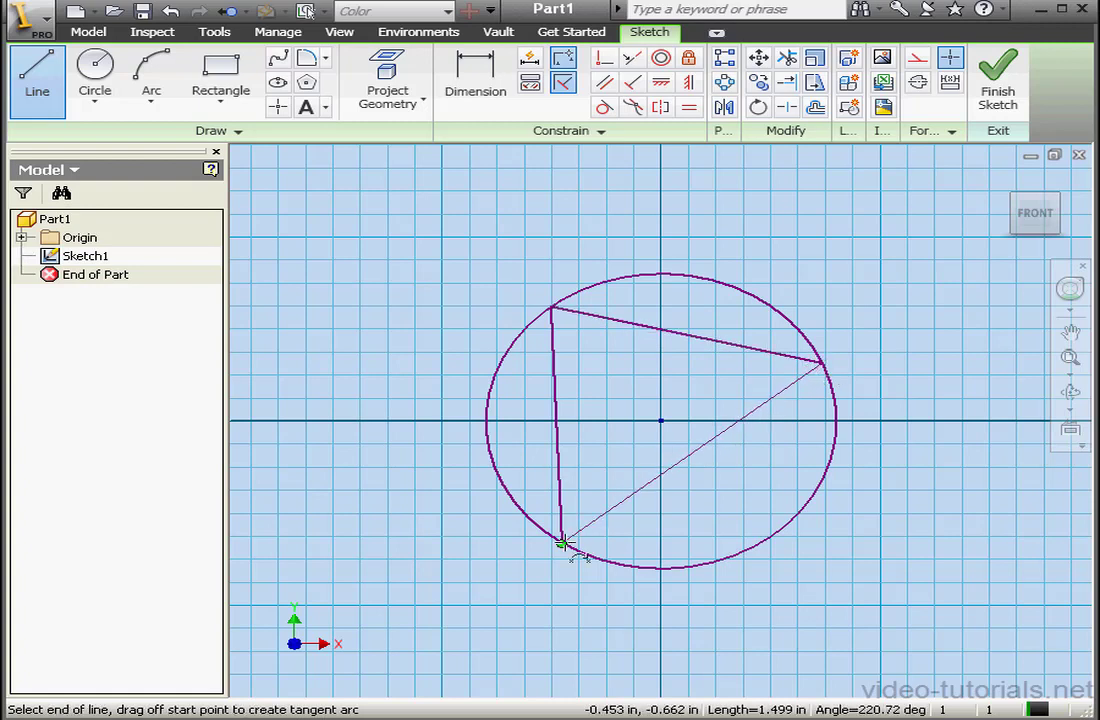
{"action": "left_click", "coordinate": [562, 543]}
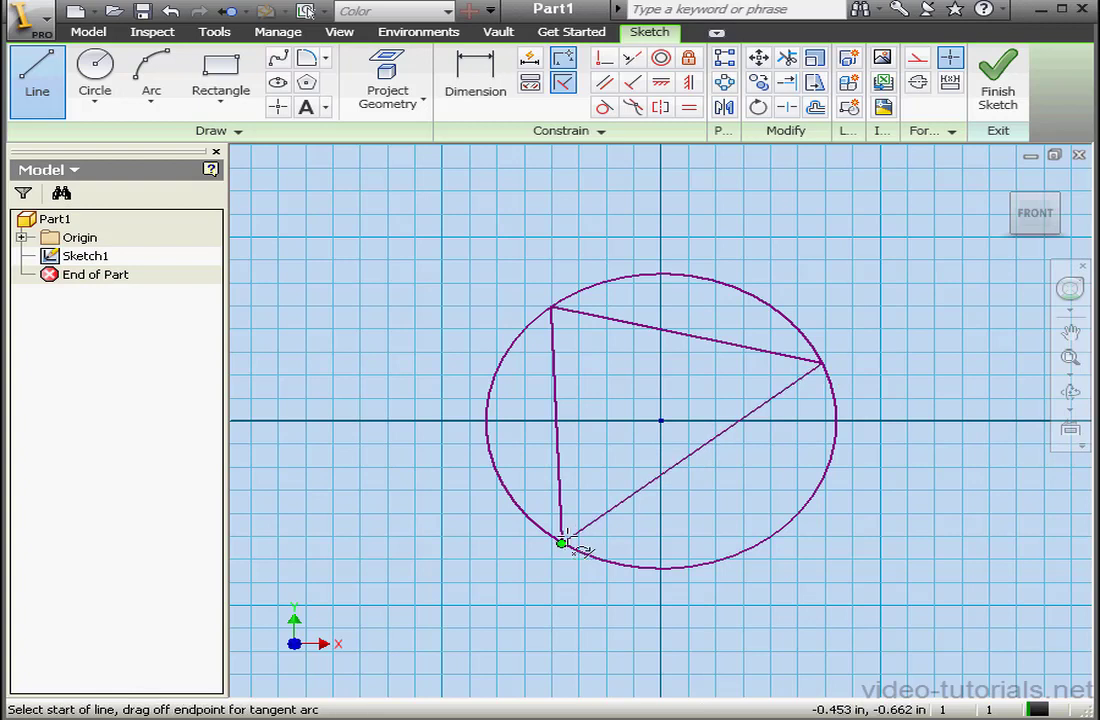
{"action": "right_click", "coordinate": [595, 476]}
{"action": "left_click", "coordinate": [618, 488]}
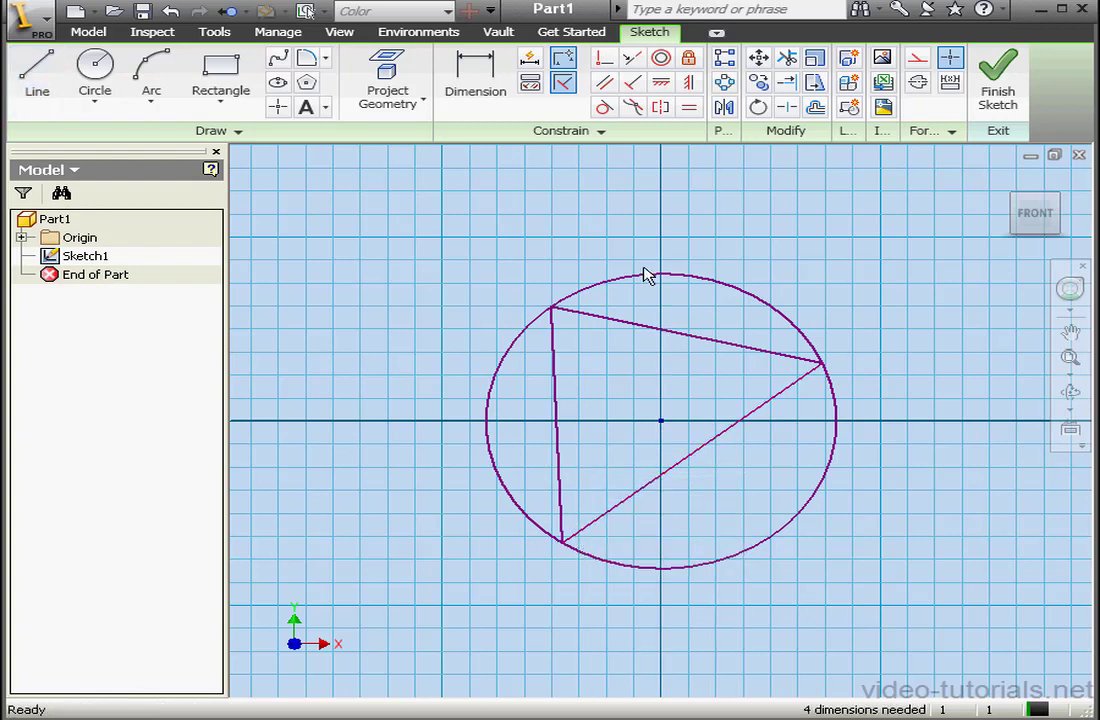
- Constrain the triangle's left and lower-right sides equal to its top side
{"action": "left_click", "coordinate": [688, 107]}
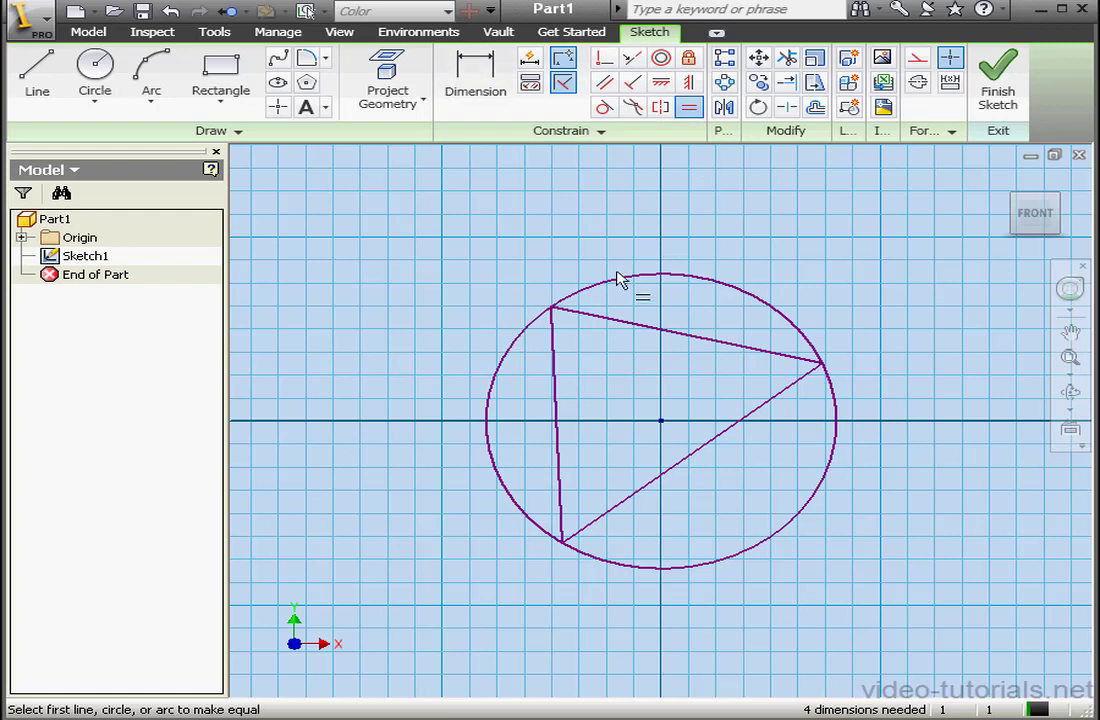
{"action": "left_click", "coordinate": [618, 319]}
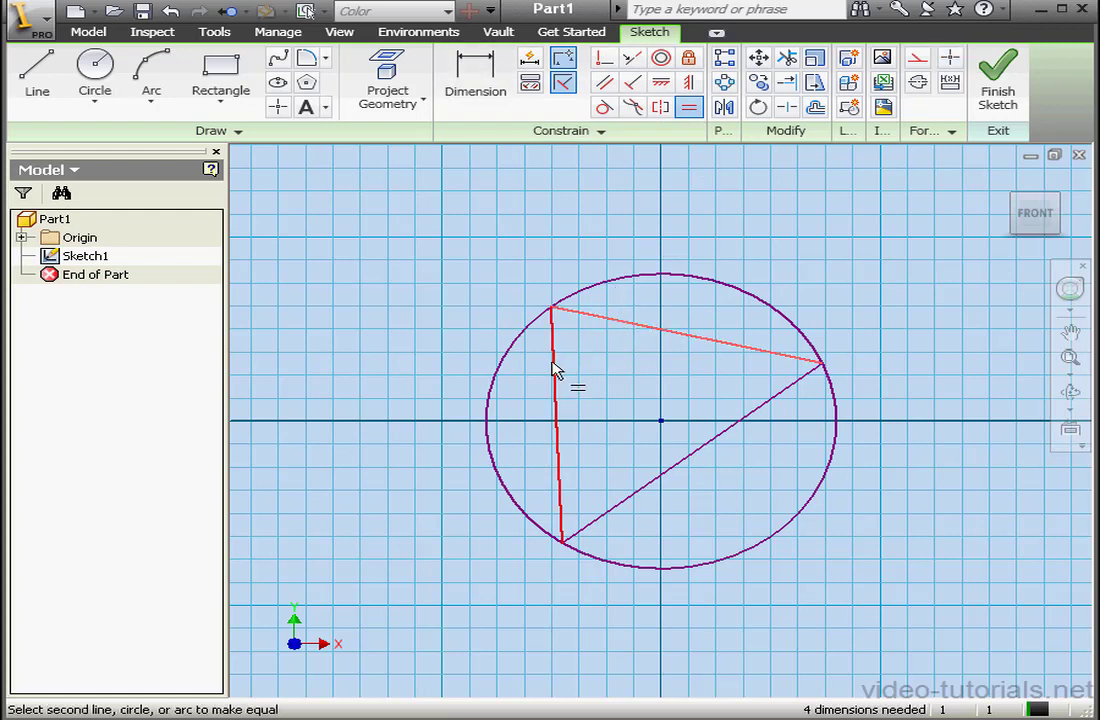
{"action": "left_click", "coordinate": [556, 372]}
{"action": "left_click", "coordinate": [626, 323]}
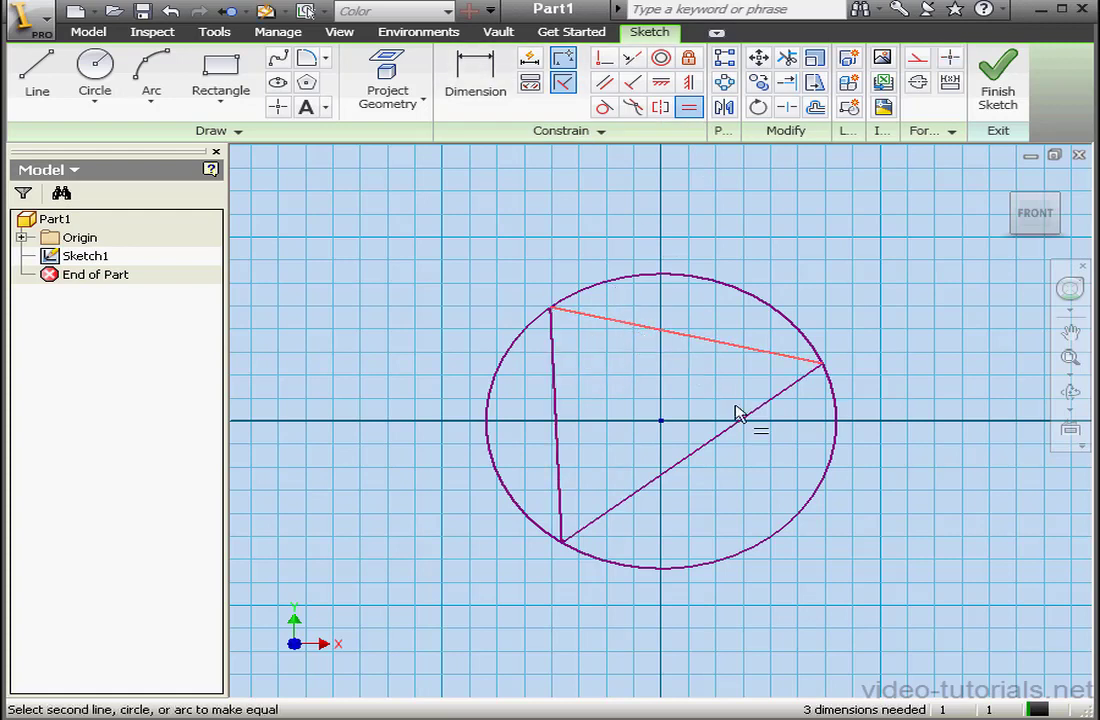
{"action": "left_click", "coordinate": [757, 417]}
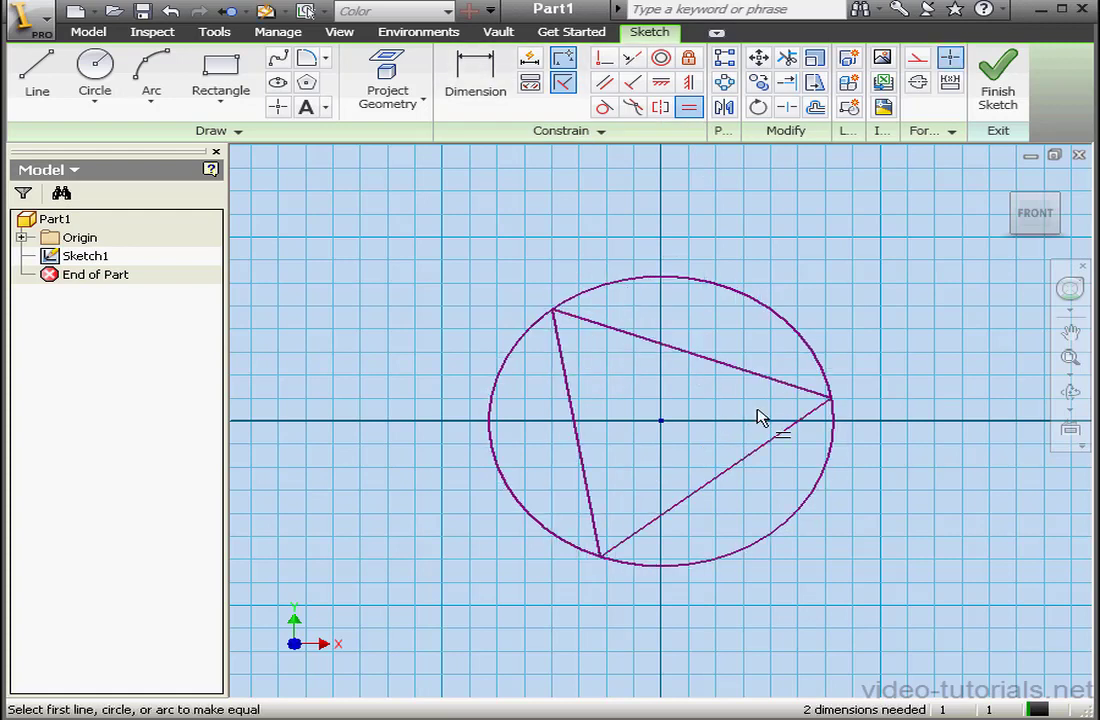
{"action": "right_click", "coordinate": [756, 256]}
{"action": "left_click", "coordinate": [818, 266]}
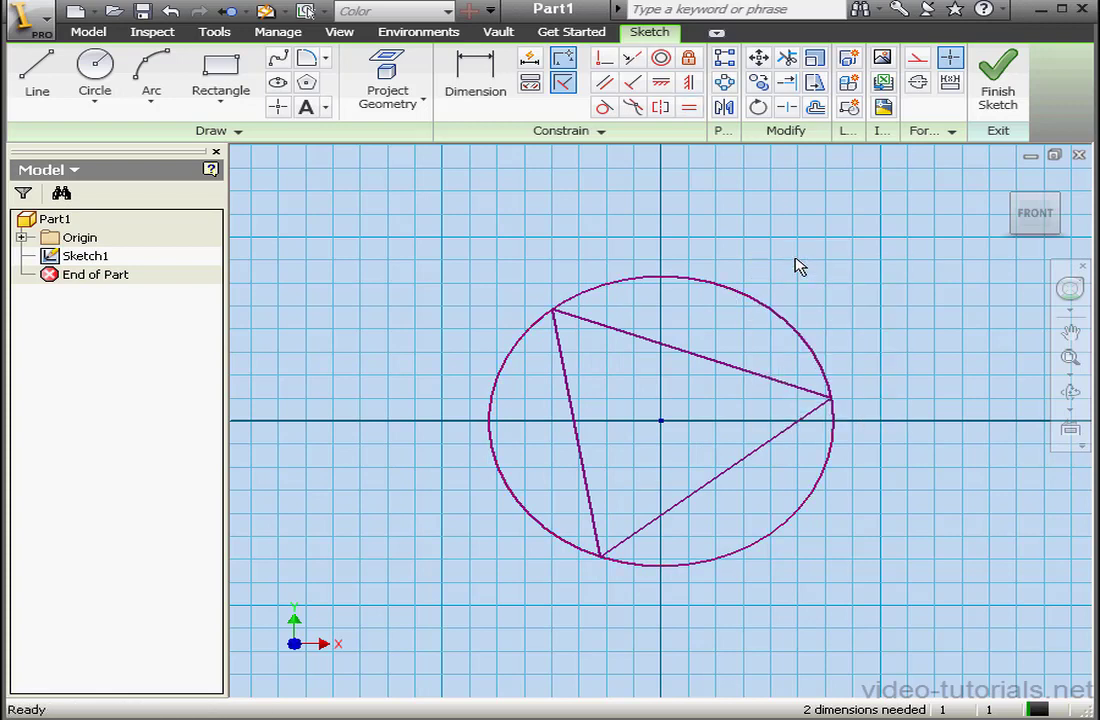
- Dimension the circle's diameter and change the value from 1.577 to 1.5
{"action": "left_click", "coordinate": [480, 85]}
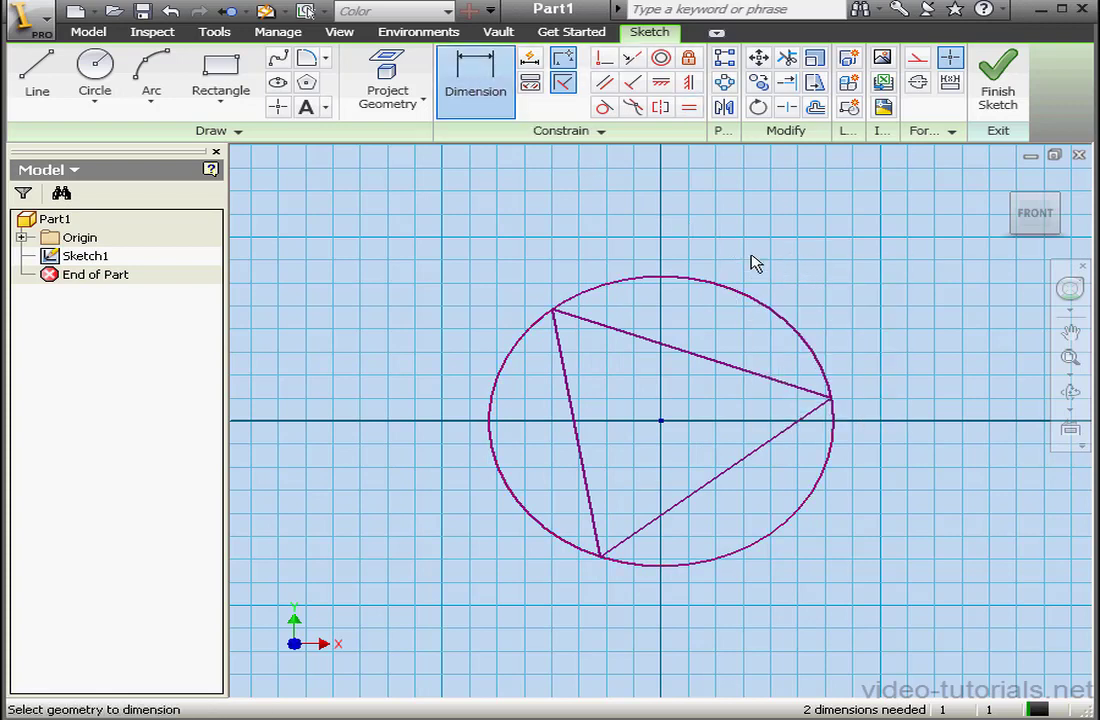
{"action": "left_click", "coordinate": [778, 303]}
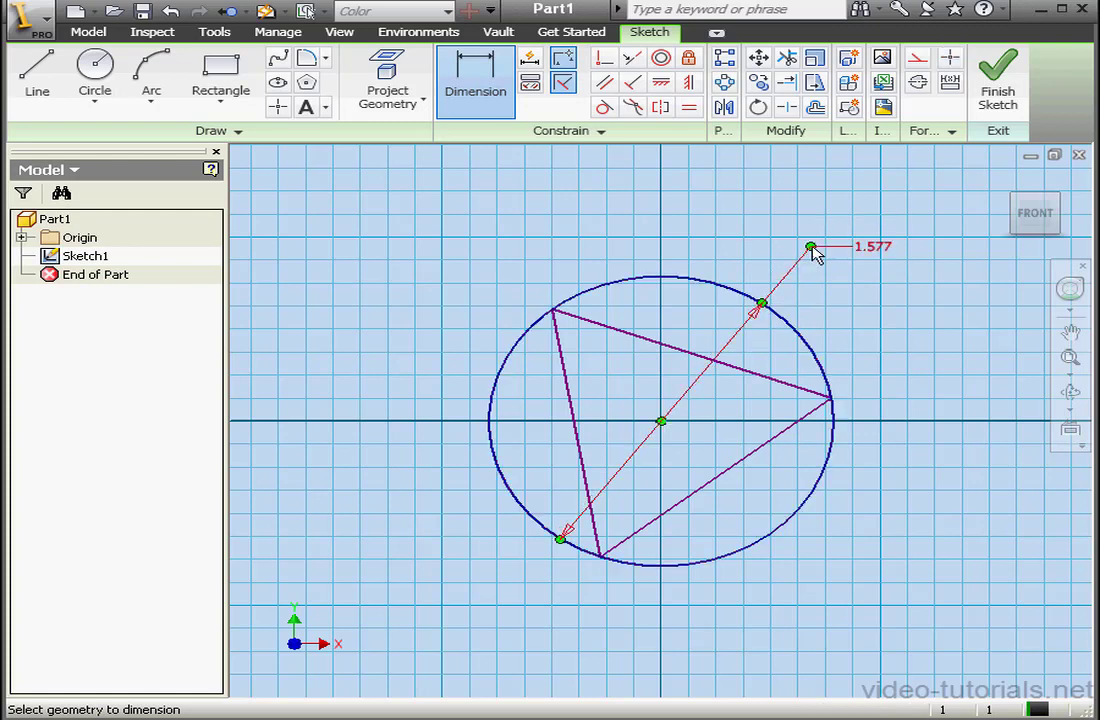
{"action": "left_click", "coordinate": [811, 245]}
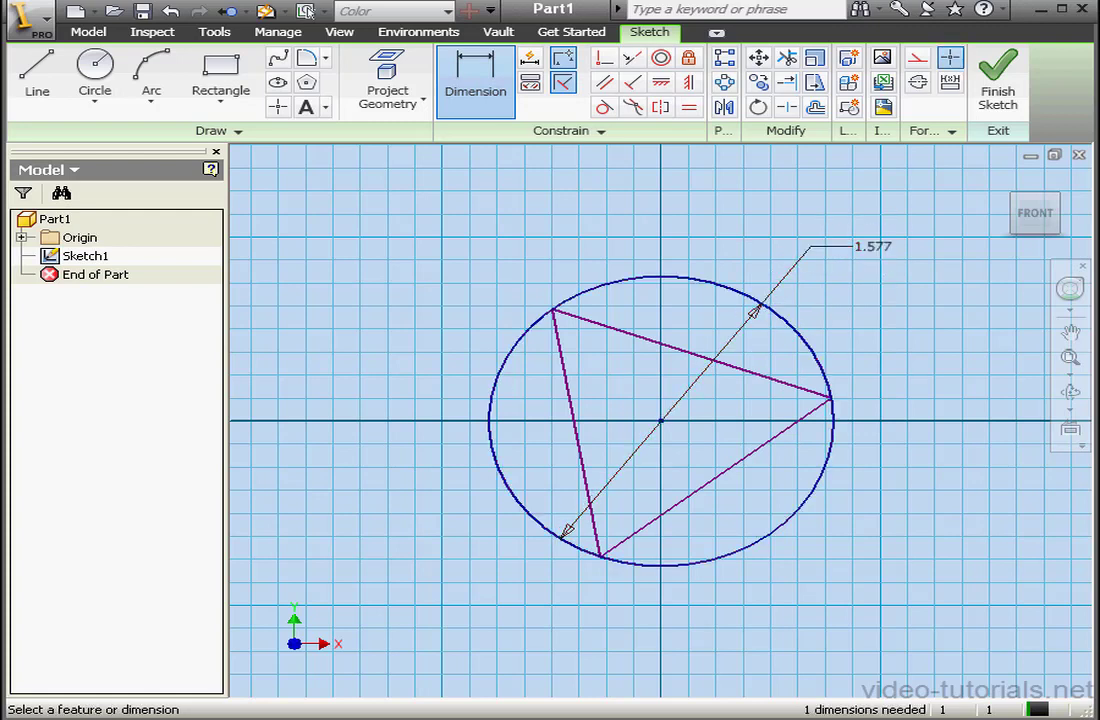
{"action": "mouse_move", "coordinate": [508, 297]}
{"action": "left_mouse_down"}
{"action": "mouse_move", "coordinate": [535, 266]}
{"action": "mouse_move", "coordinate": [513, 282]}
{"action": "left_mouse_up"}
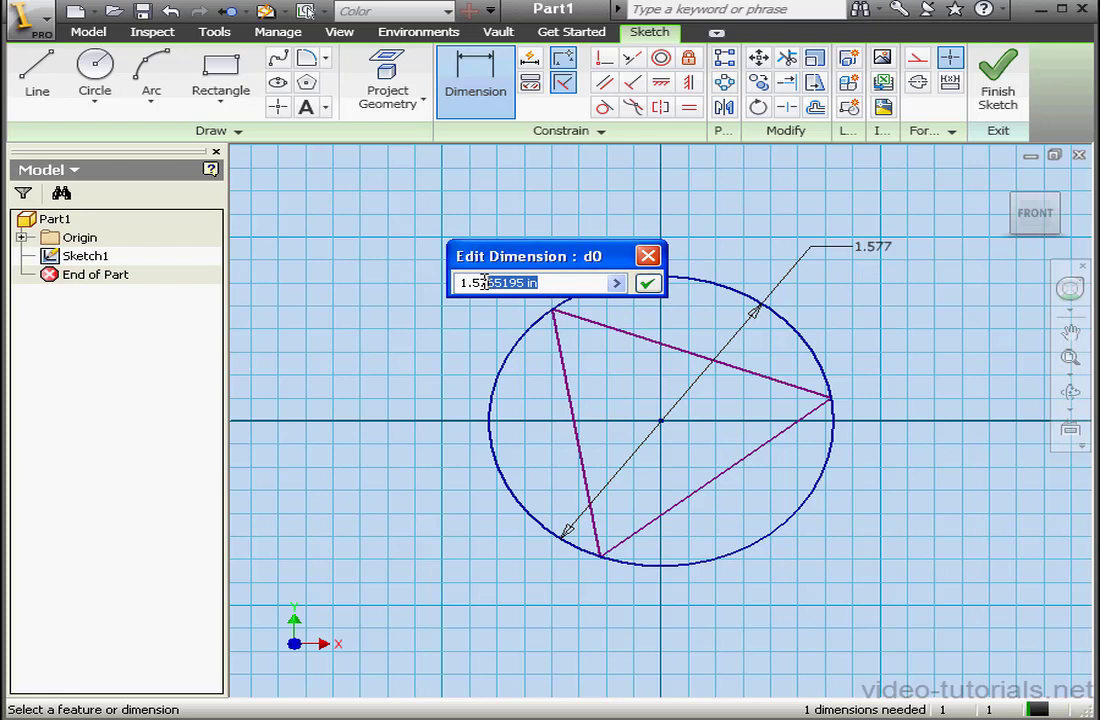
{"action": "key", "text": "Delete"}
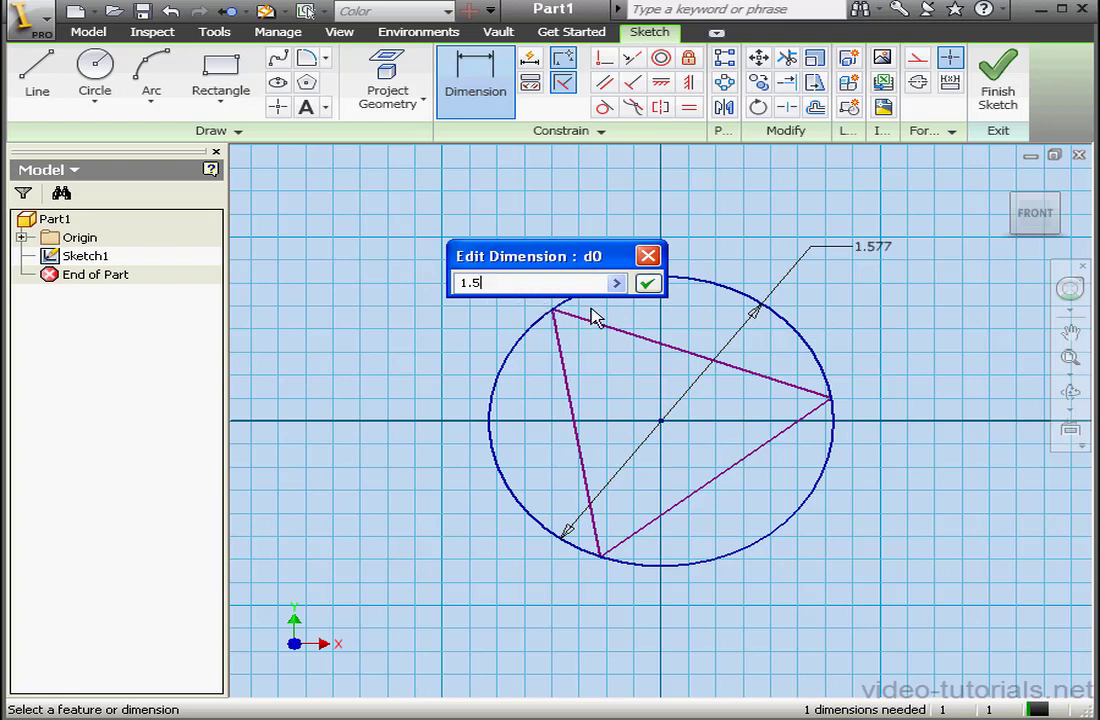
{"action": "left_click", "coordinate": [646, 283]}
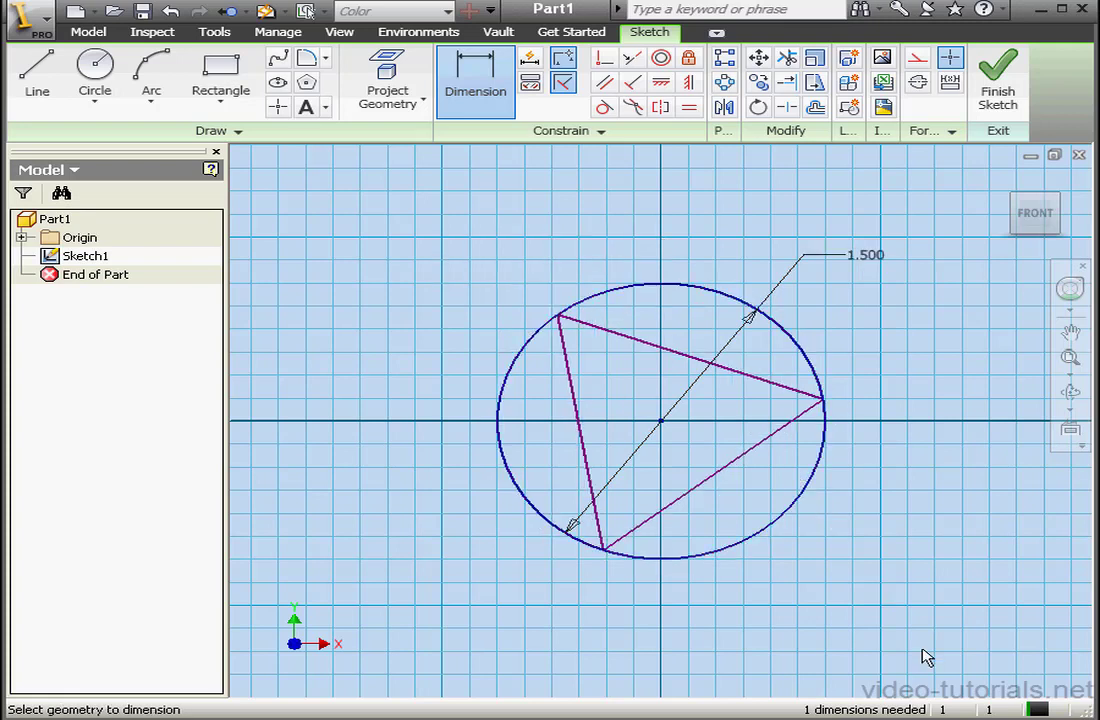
- Rotate the triangle by dragging its right corner down along the circle
{"action": "right_click", "coordinate": [876, 341]}
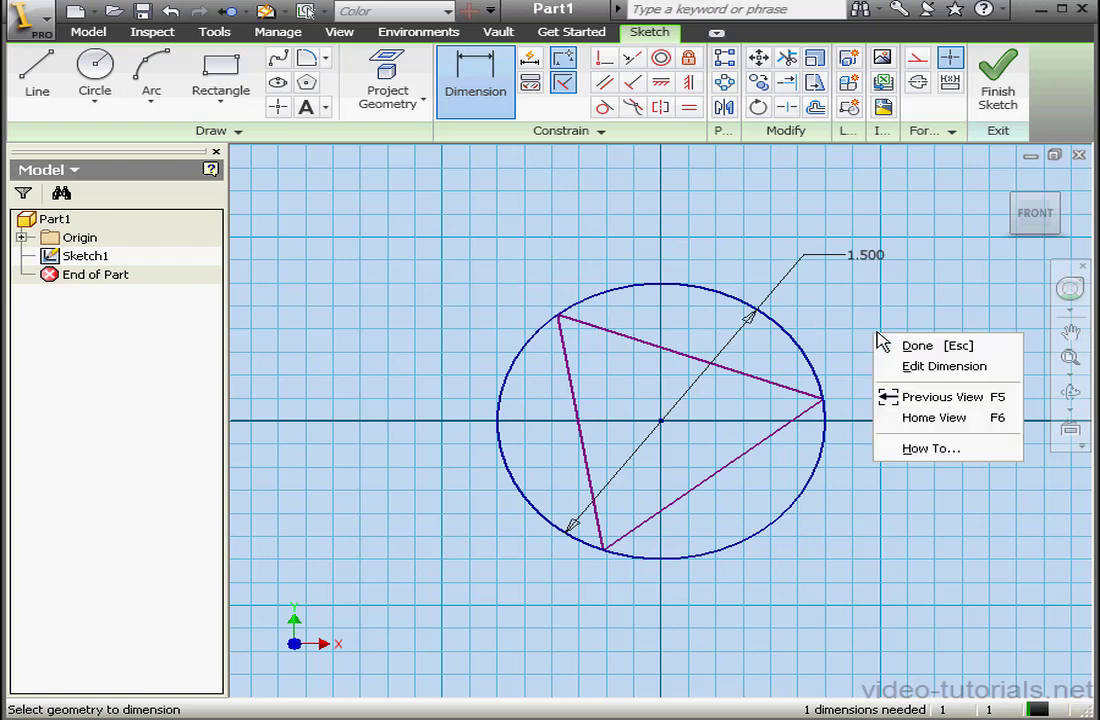
{"action": "left_click", "coordinate": [916, 346]}
{"action": "left_click_drag", "start_coordinate": [822, 402], "coordinate": [820, 452]}
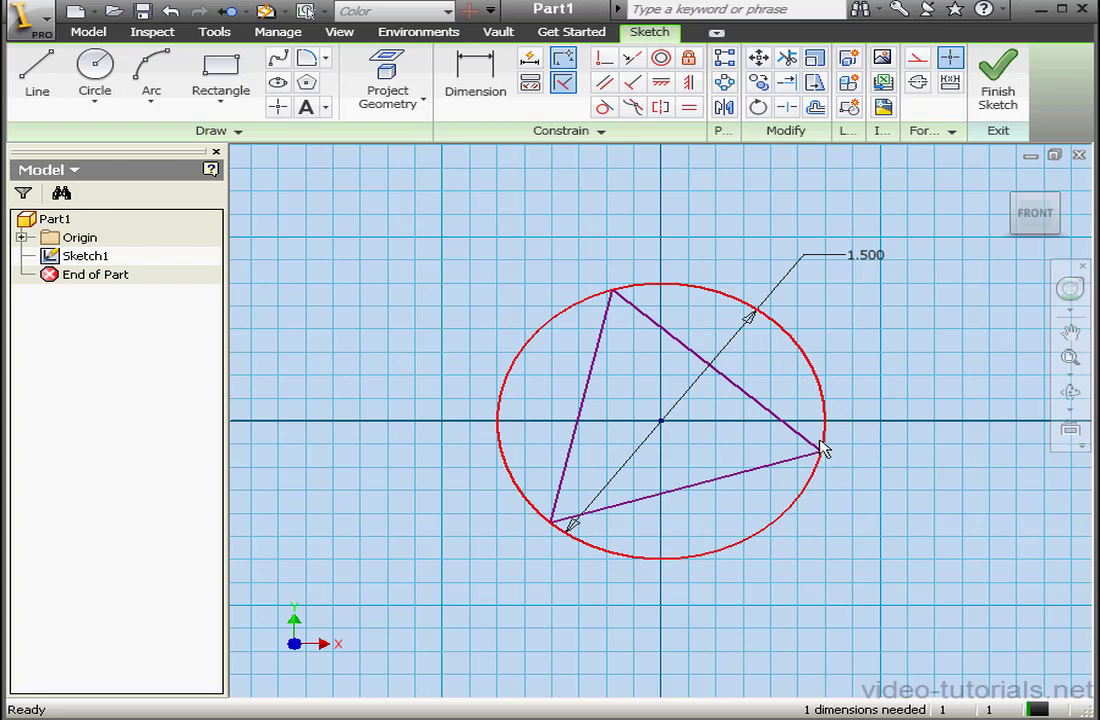
{"action": "left_click", "coordinate": [505, 112]}
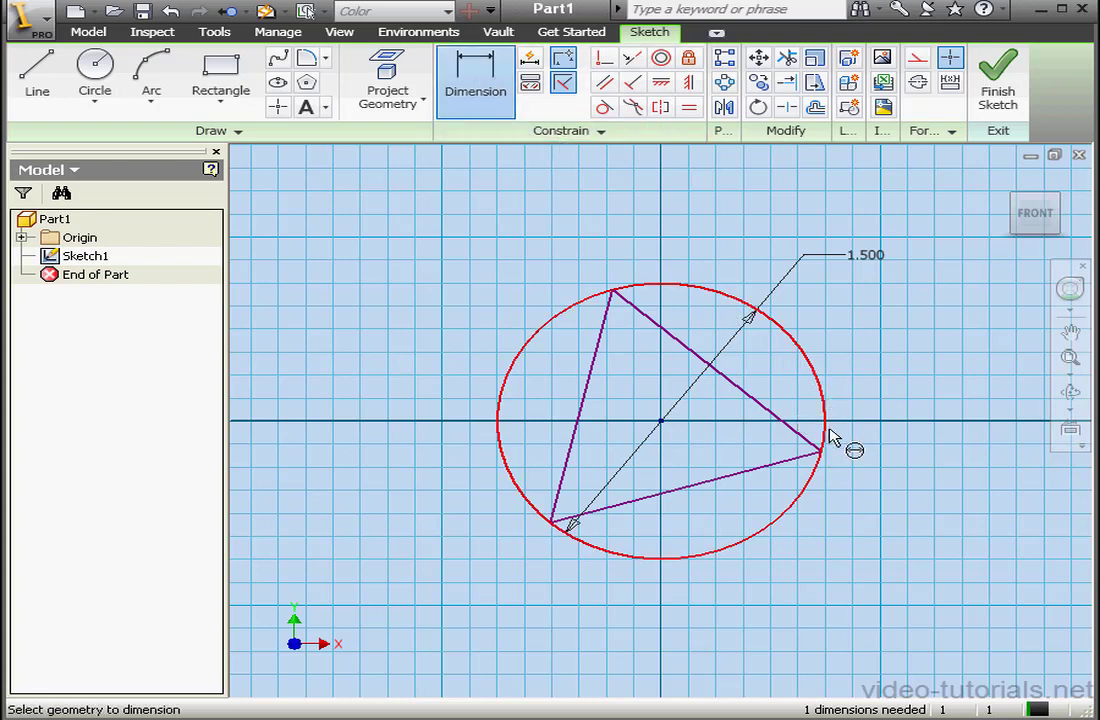
- Add a vertical centre-to-right-corner dimension, set it to 0, then undo it
{"action": "left_click", "coordinate": [660, 422]}
{"action": "left_click", "coordinate": [820, 452]}
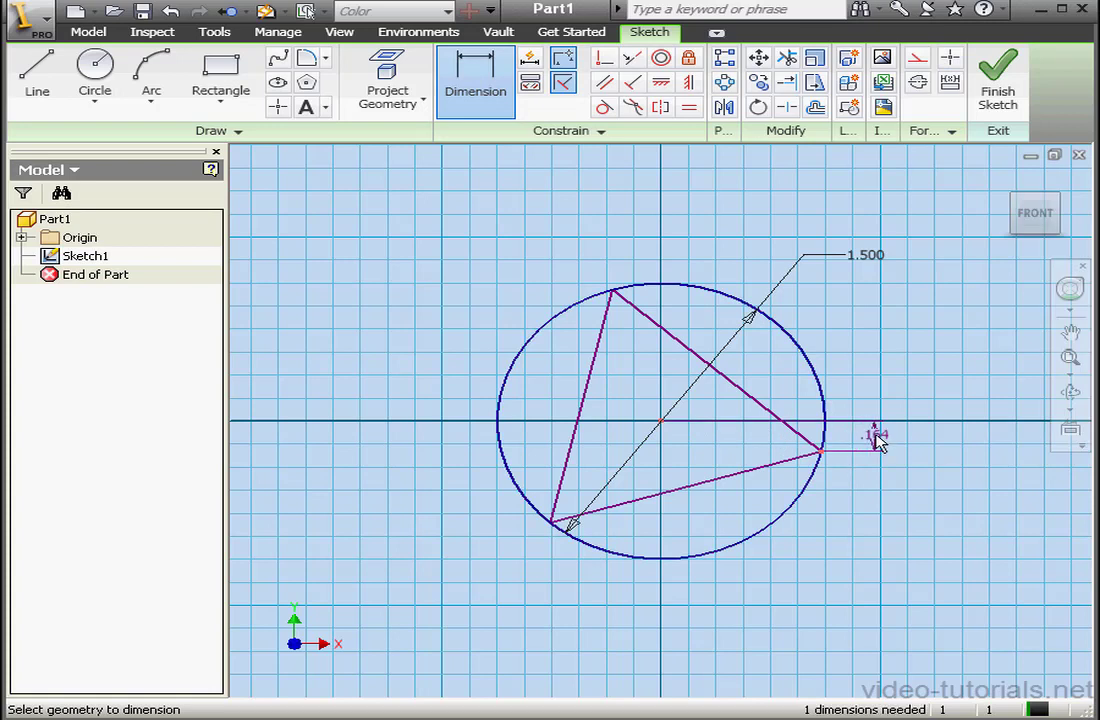
{"action": "left_click", "coordinate": [876, 436]}
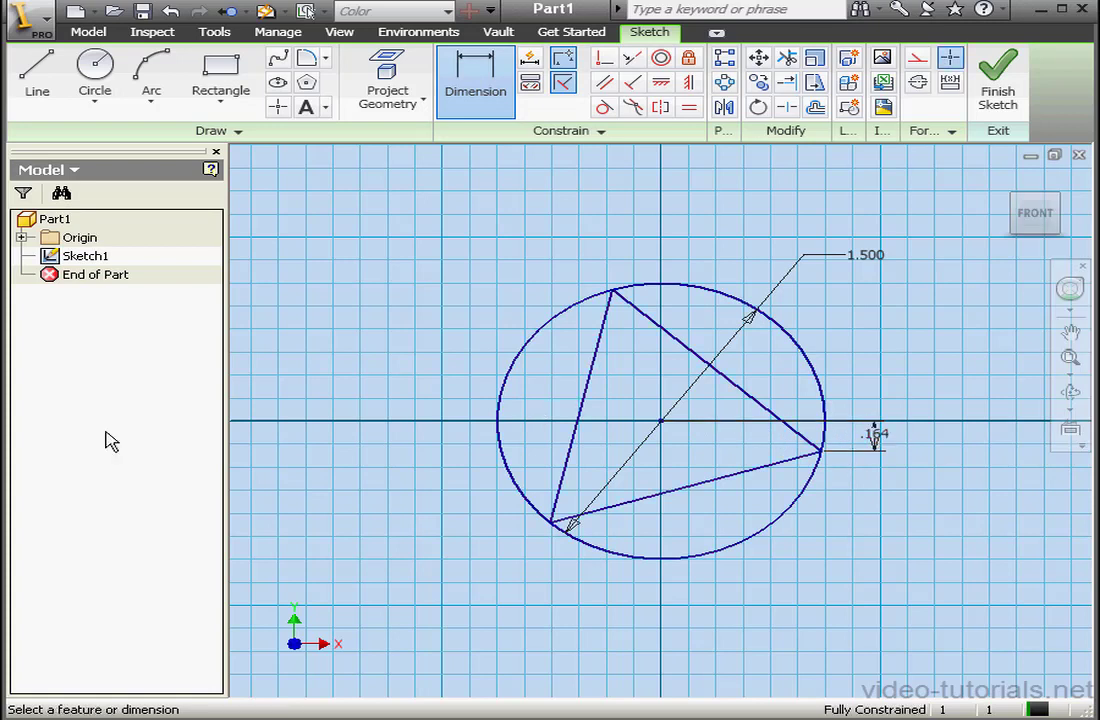
{"action": "double_click", "coordinate": [875, 434]}
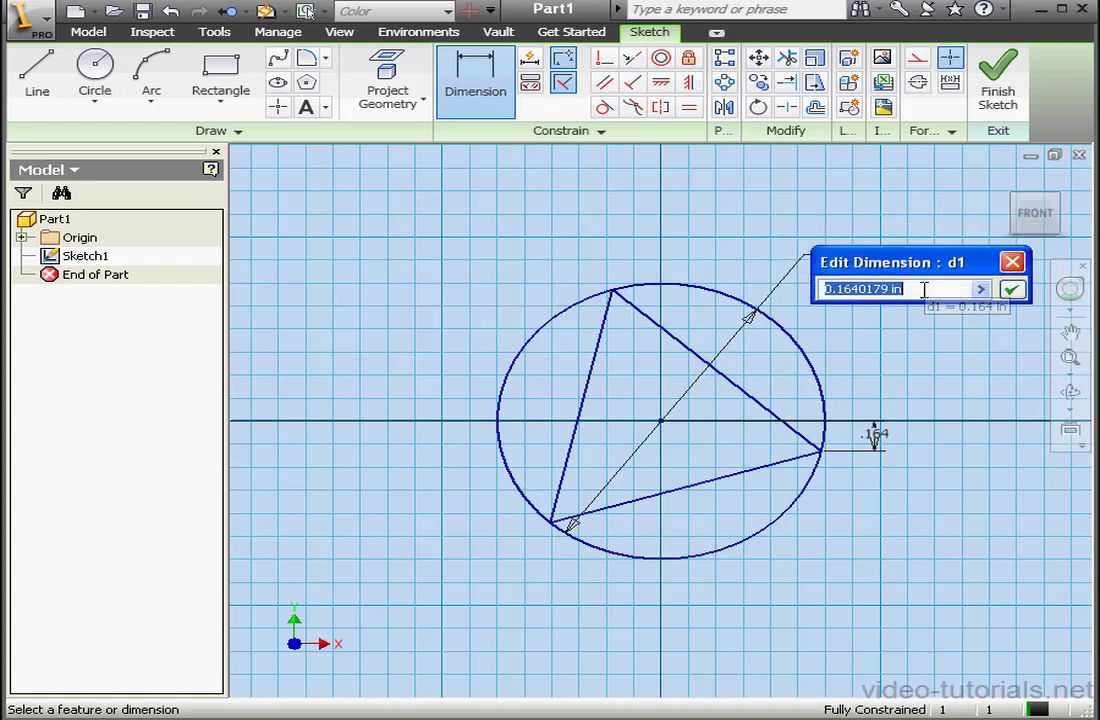
{"action": "type", "text": "0"}
{"action": "left_click", "coordinate": [1011, 289]}
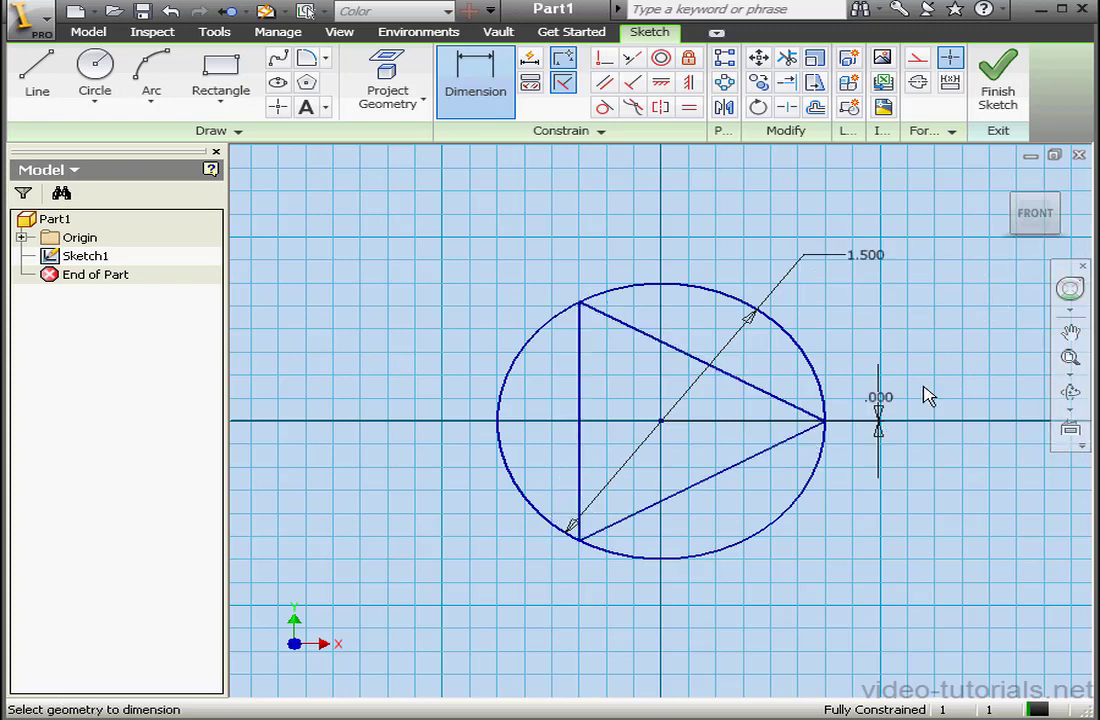
{"action": "left_click", "coordinate": [172, 12]}
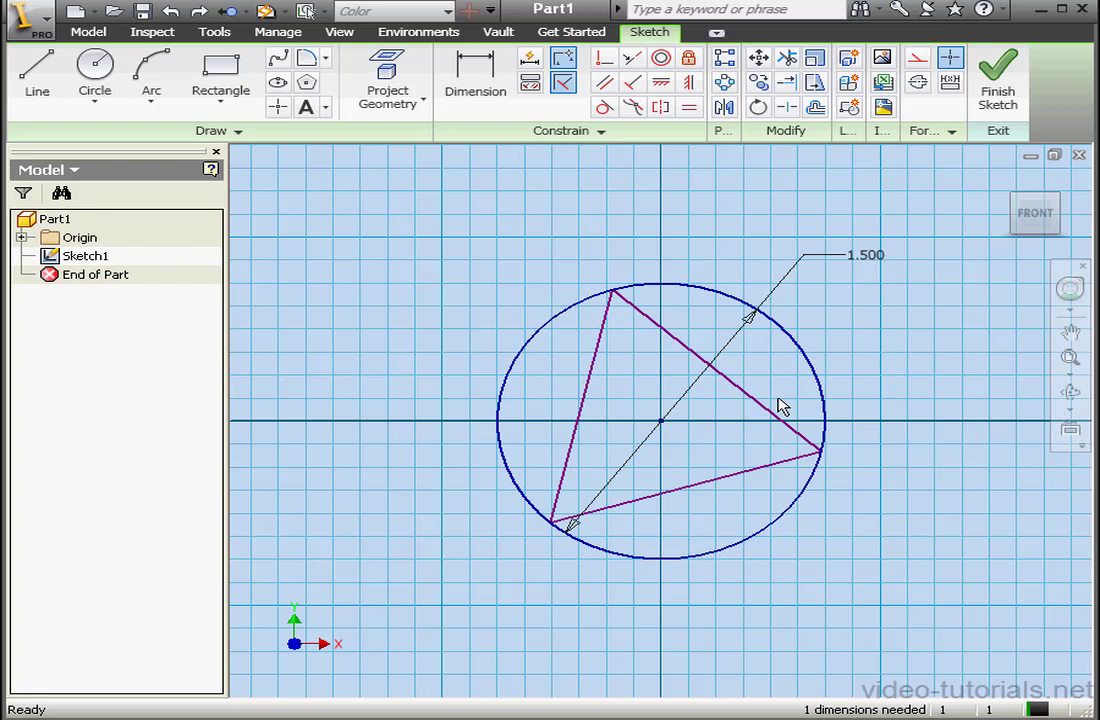
- Start a centre-to-edge dimension and abandon it
{"action": "left_click", "coordinate": [482, 82]}
{"action": "left_click", "coordinate": [662, 421]}
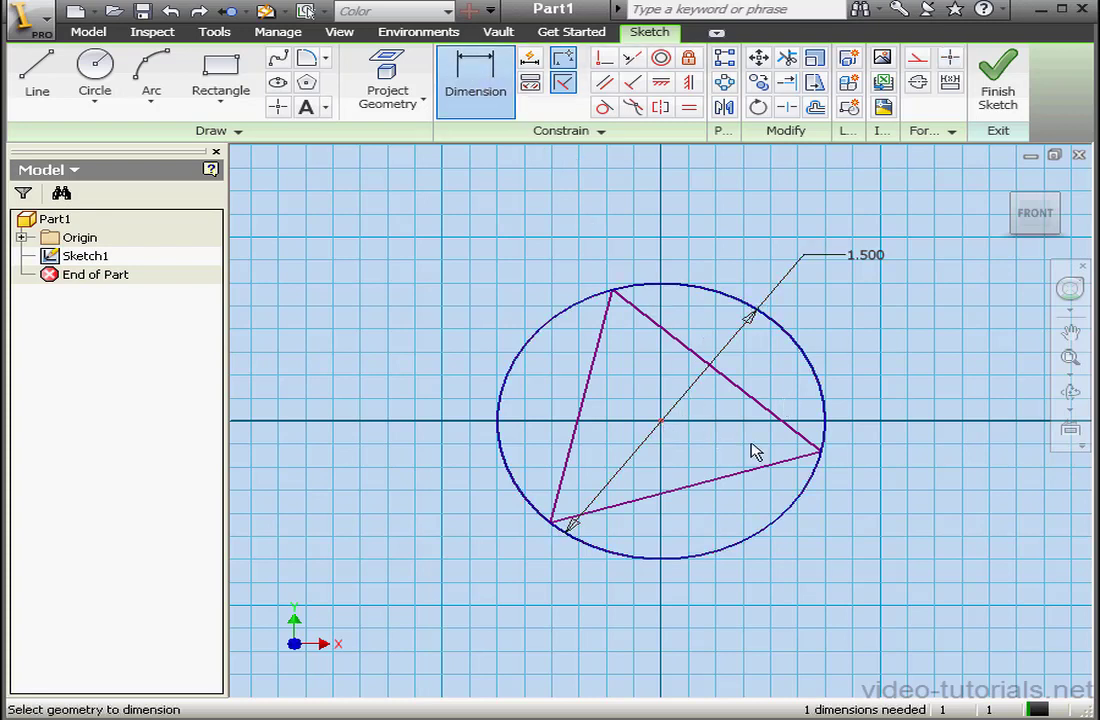
{"action": "left_click", "coordinate": [813, 446]}
{"action": "right_click", "coordinate": [770, 402]}
{"action": "left_click", "coordinate": [833, 411]}
- Dimension the centre-to-right-vertex horizontal distance as d0/2 (0.750) and finish the sketch
{"action": "left_click", "coordinate": [476, 78]}
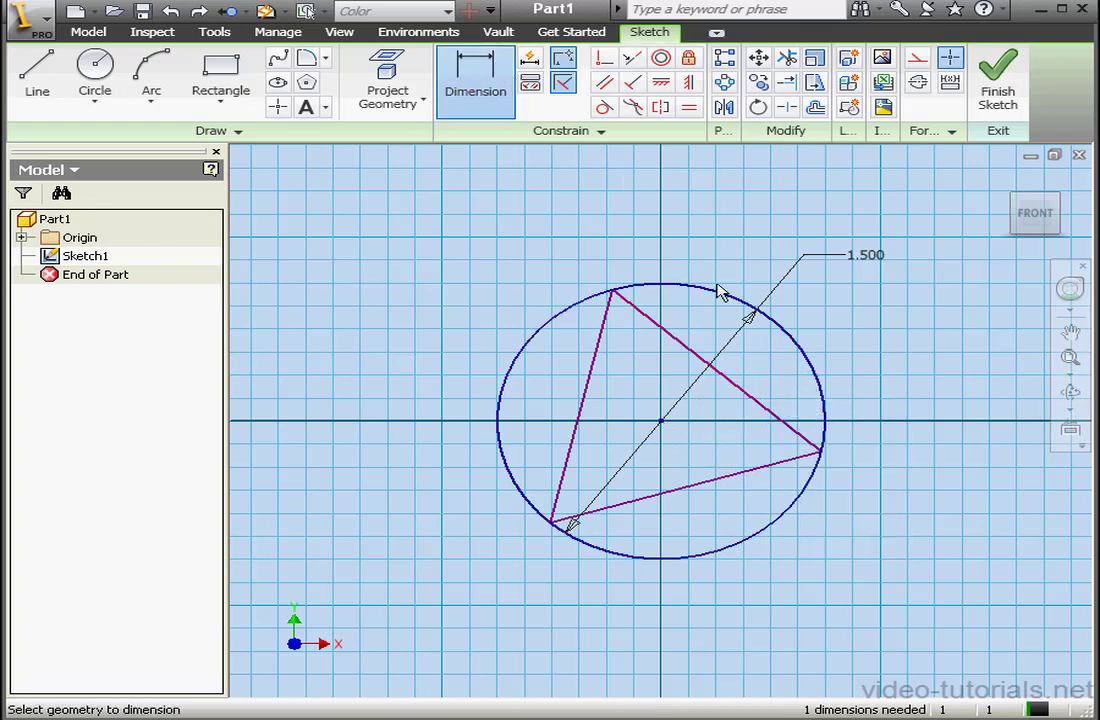
{"action": "left_click", "coordinate": [664, 422]}
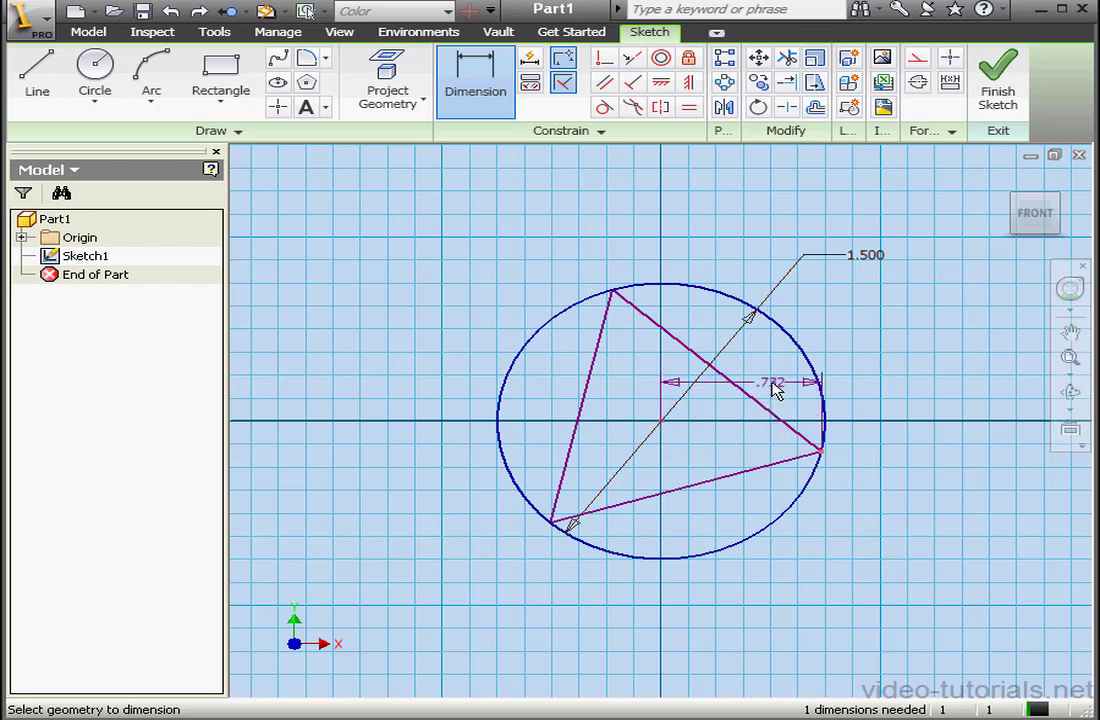
{"action": "left_click", "coordinate": [860, 387]}
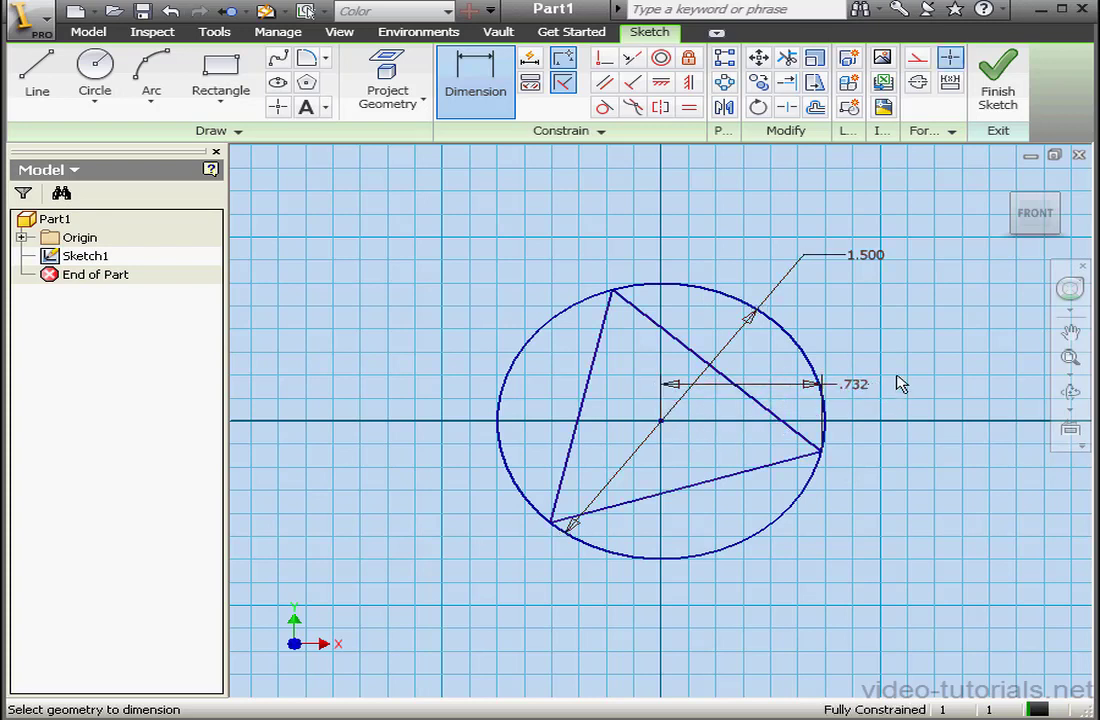
{"action": "double_click", "coordinate": [855, 384]}
{"action": "left_click_drag", "start_coordinate": [640, 292], "coordinate": [662, 165]}
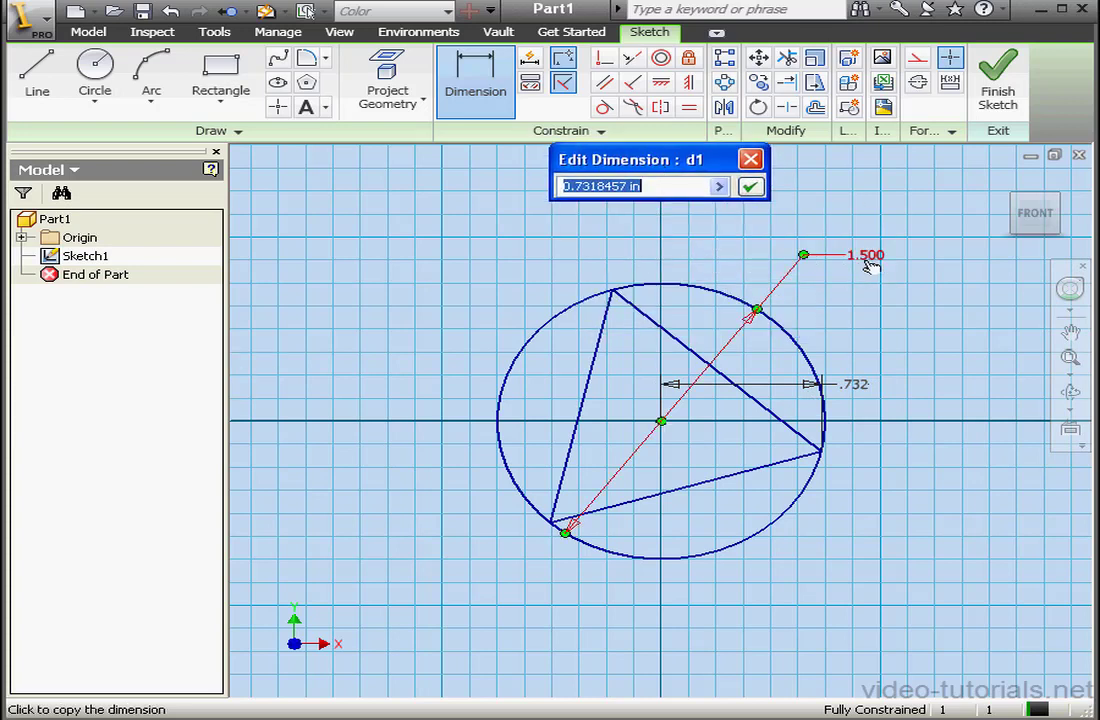
{"action": "left_click", "coordinate": [815, 258]}
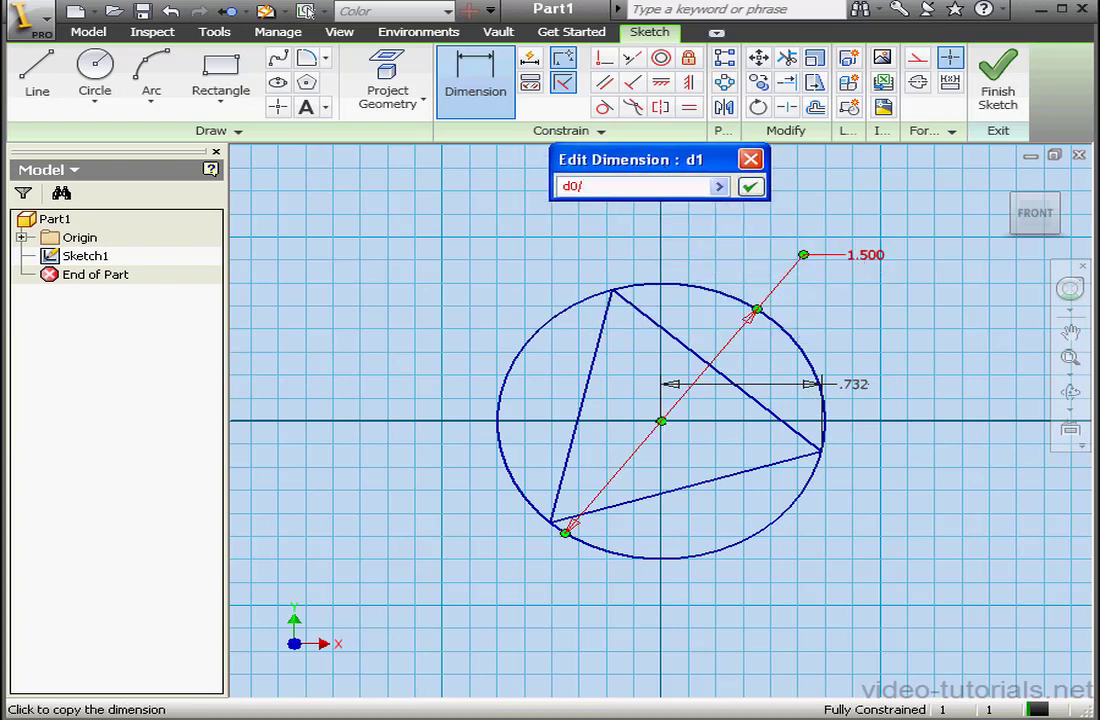
{"action": "type", "text": "/2"}
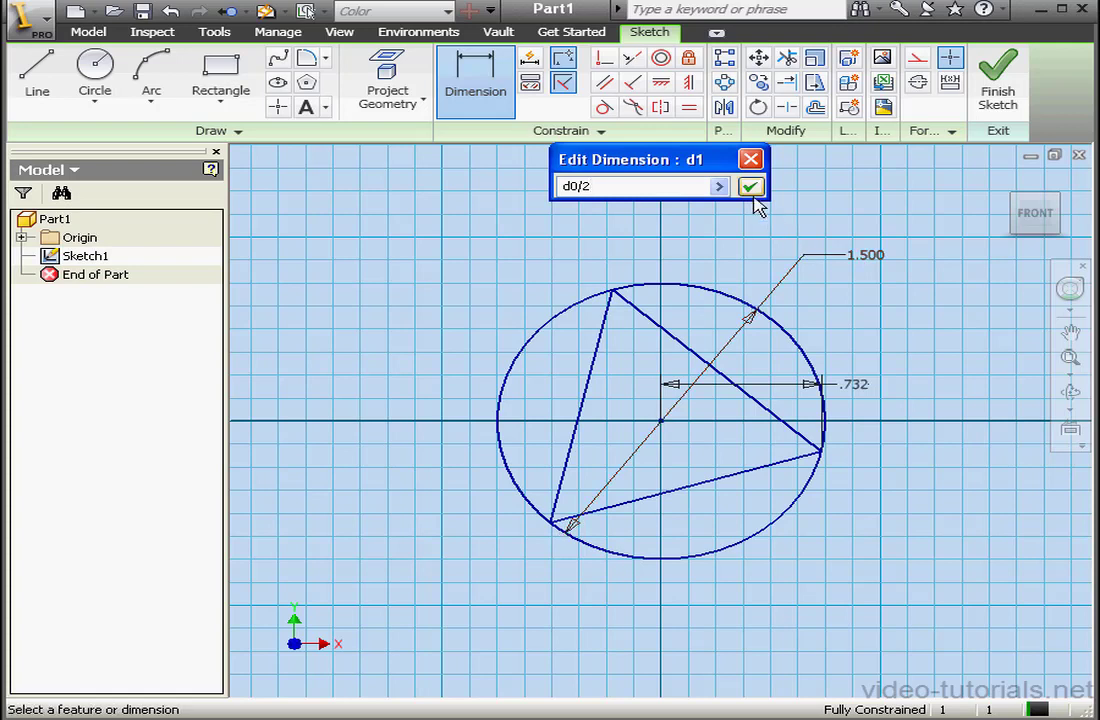
{"action": "left_click", "coordinate": [750, 187]}
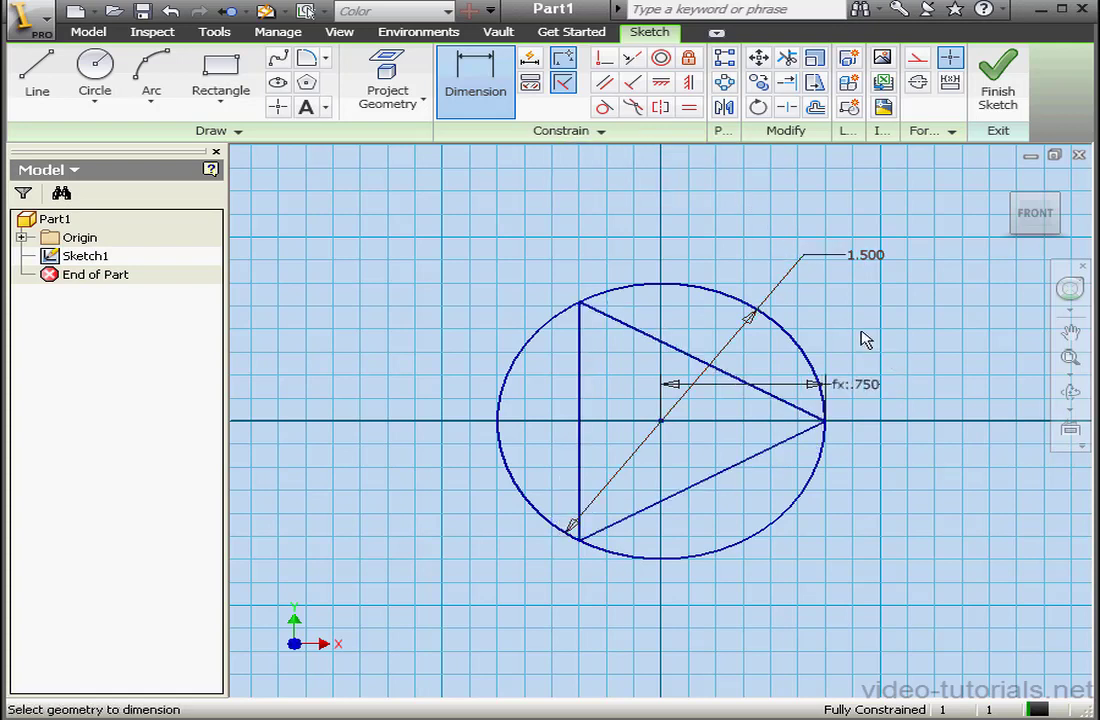
{"action": "left_click", "coordinate": [996, 90]}
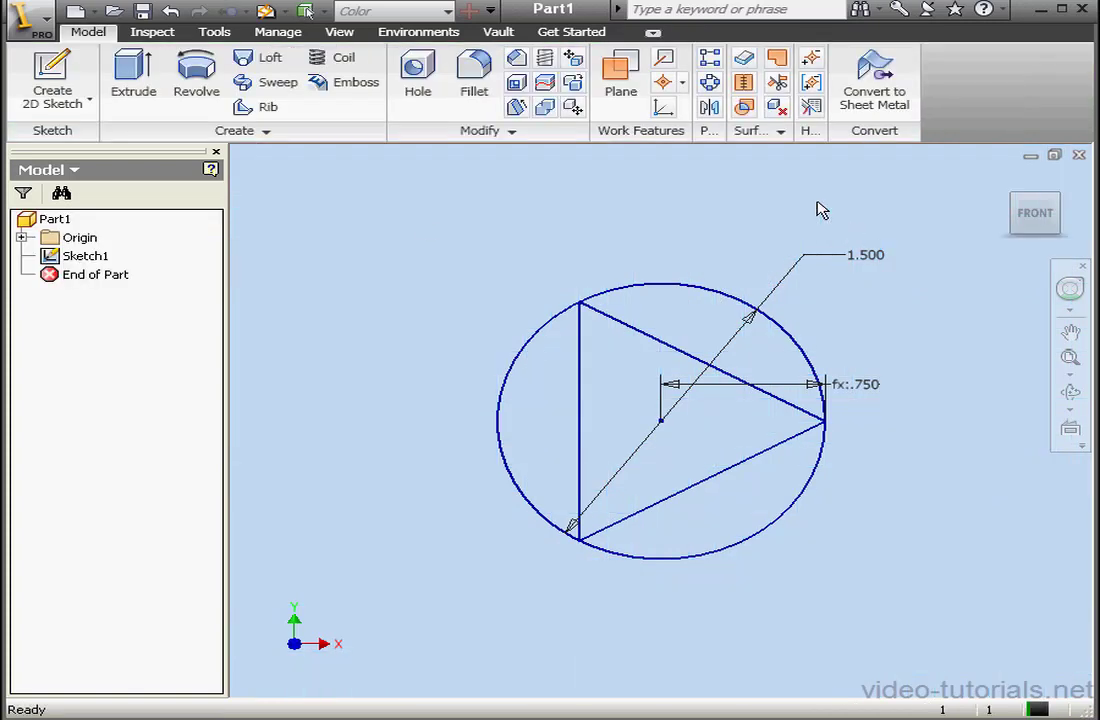
- Start an extrusion of the top circle segment, then cancel it
{"action": "left_click", "coordinate": [128, 92]}
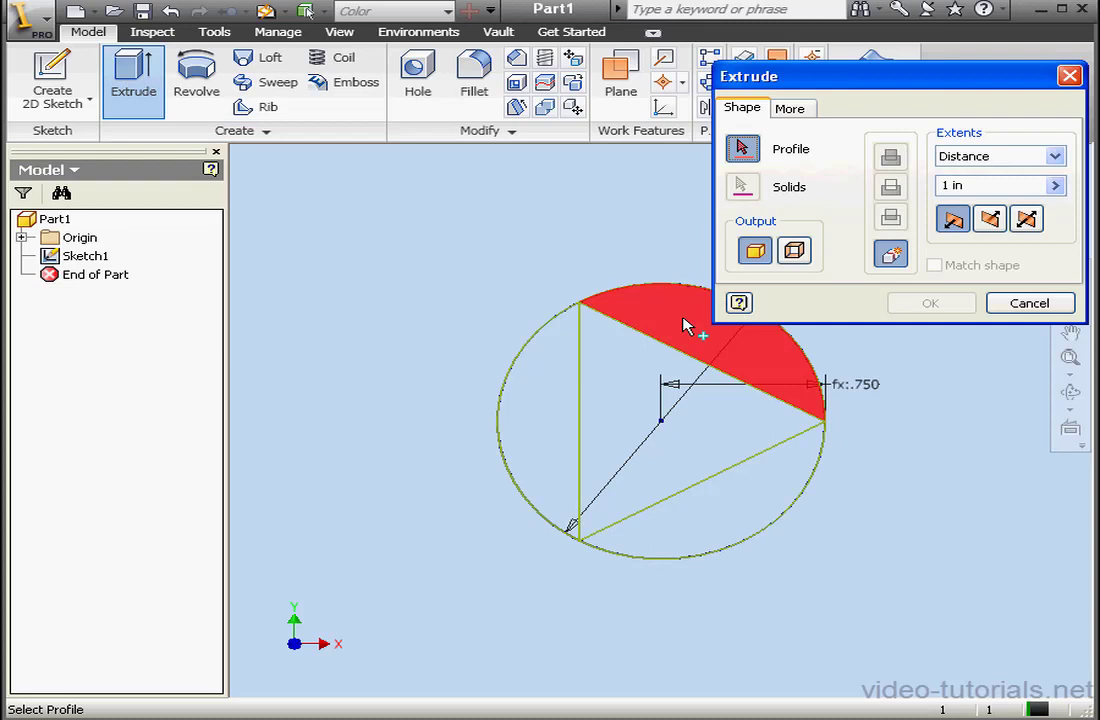
{"action": "left_click", "coordinate": [685, 324]}
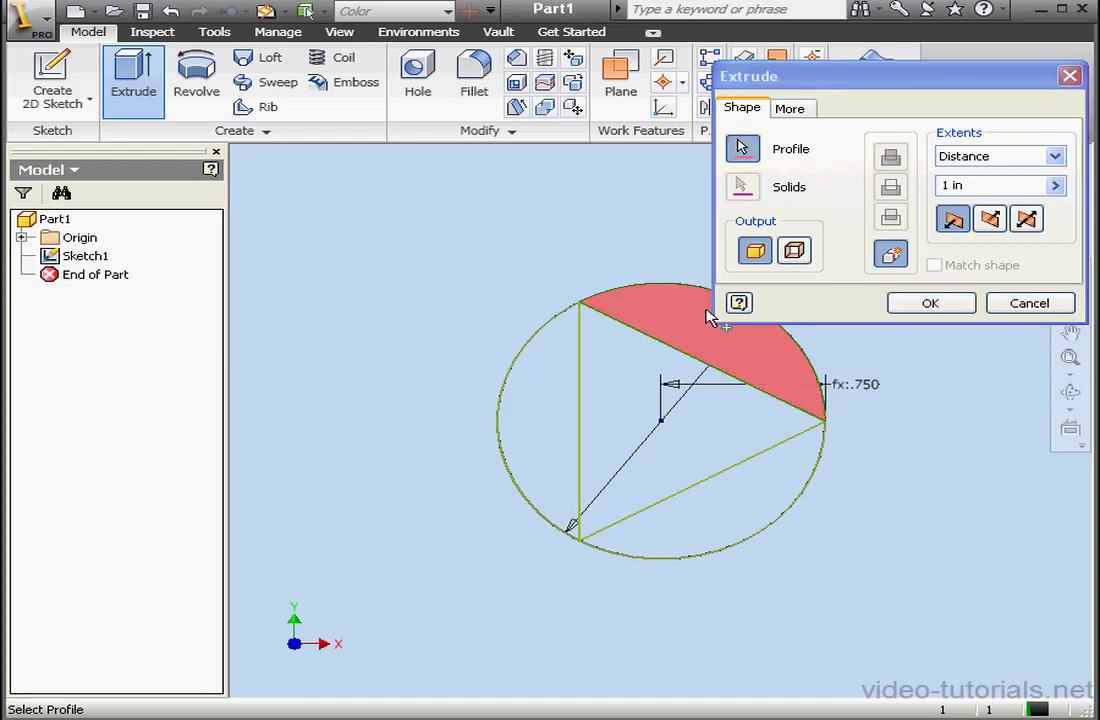
{"action": "left_click", "coordinate": [1024, 306]}
- Revolve the top circle segment about the triangle's upper edge as Revolution1
{"action": "left_click", "coordinate": [213, 88]}
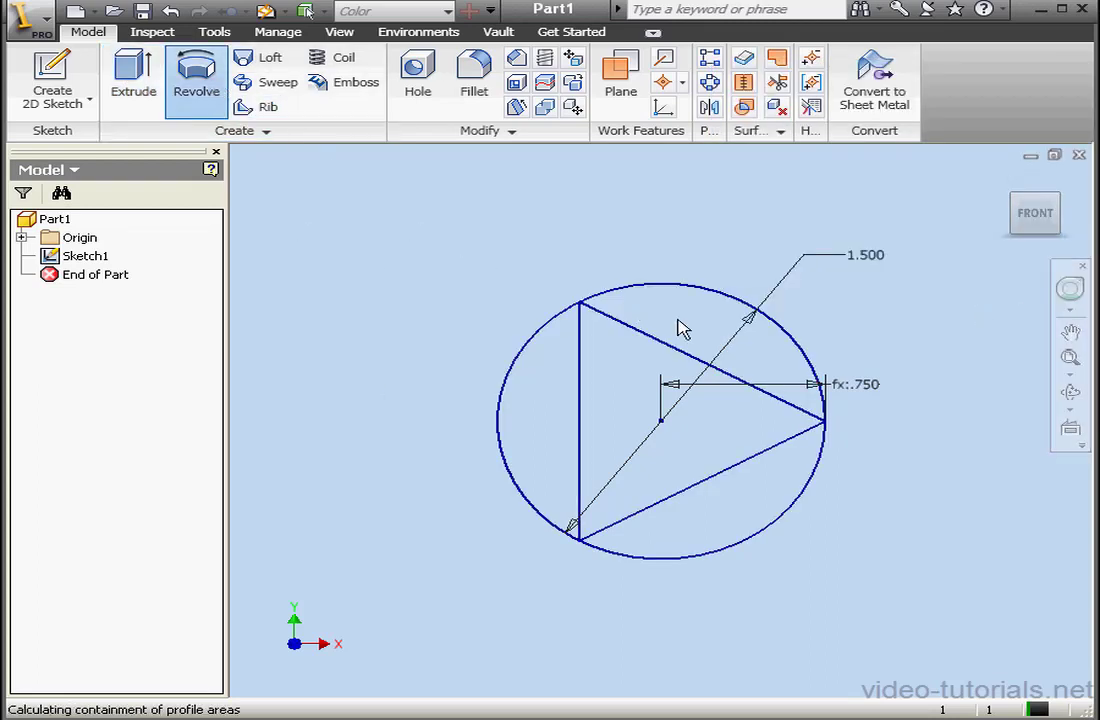
{"action": "left_click", "coordinate": [719, 325]}
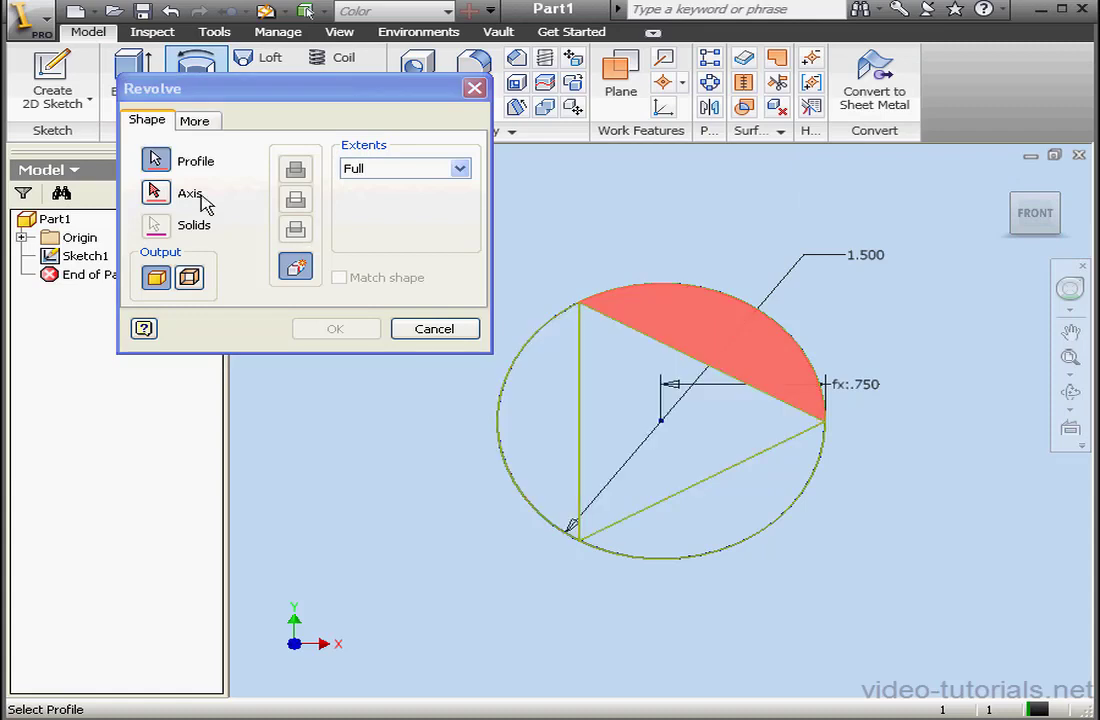
{"action": "left_click", "coordinate": [156, 191]}
{"action": "left_click", "coordinate": [661, 345]}
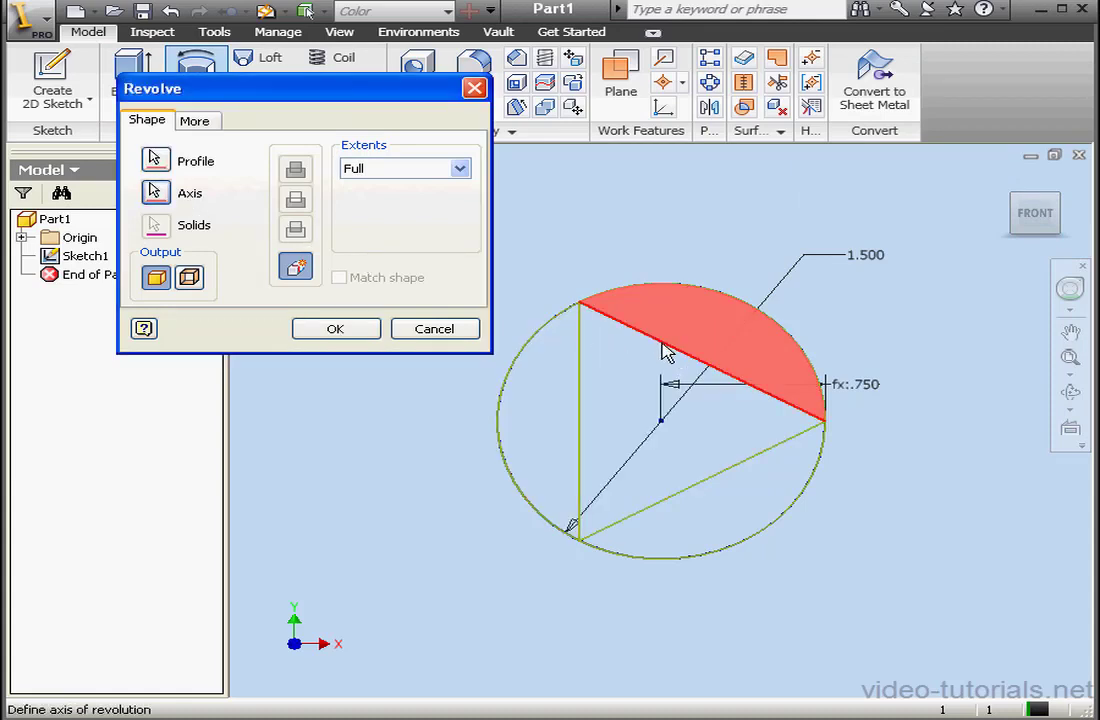
{"action": "left_click", "coordinate": [340, 330]}
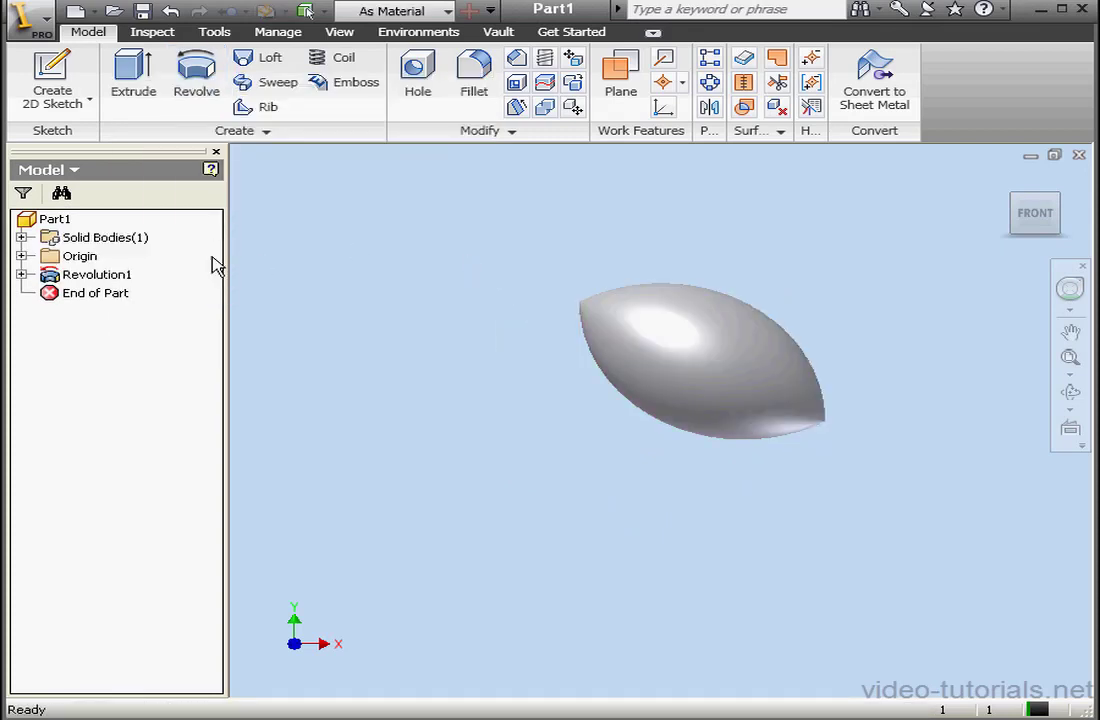
- Share Sketch1 from under Revolution1 so more features can reuse it
{"action": "left_click", "coordinate": [21, 274]}
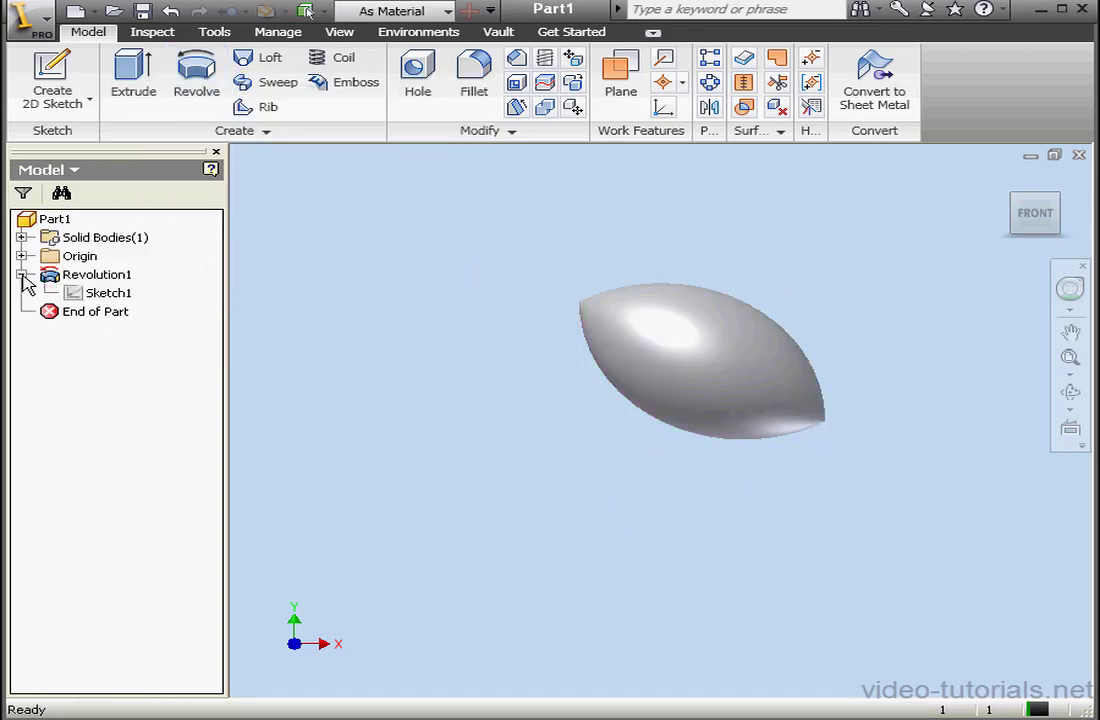
{"action": "left_click", "coordinate": [82, 295]}
{"action": "right_click", "coordinate": [82, 296]}
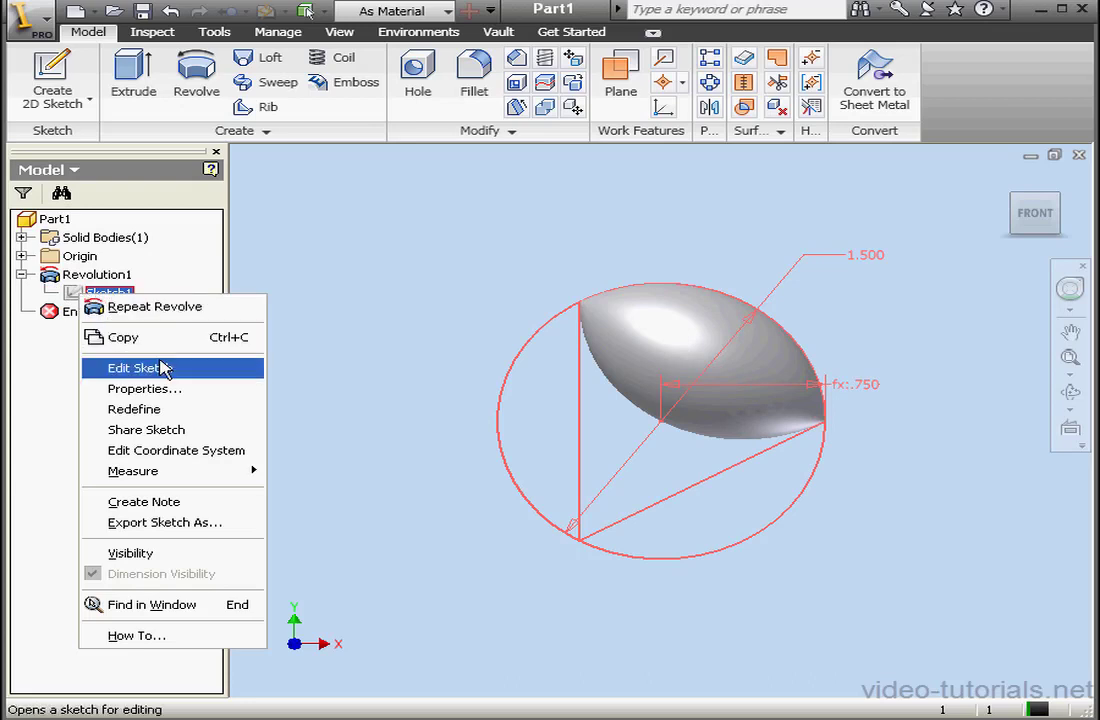
{"action": "left_click", "coordinate": [183, 430]}
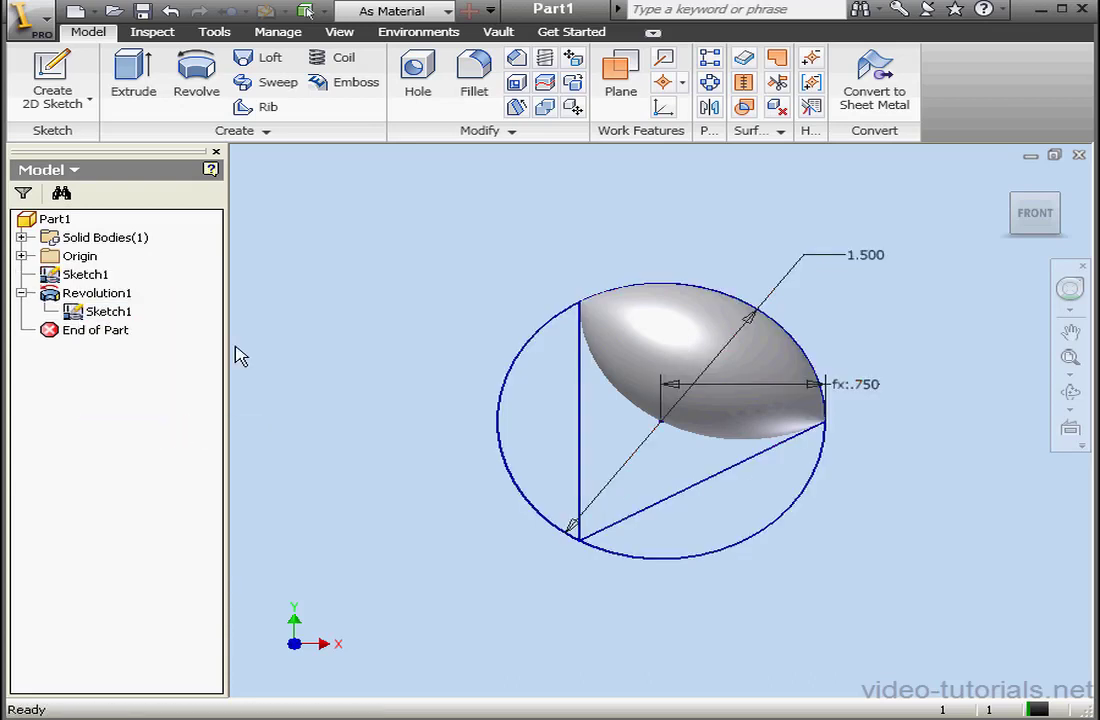
- Revolve the left circle segment about the triangle's left edge as Revolution2
{"action": "left_click", "coordinate": [205, 78]}
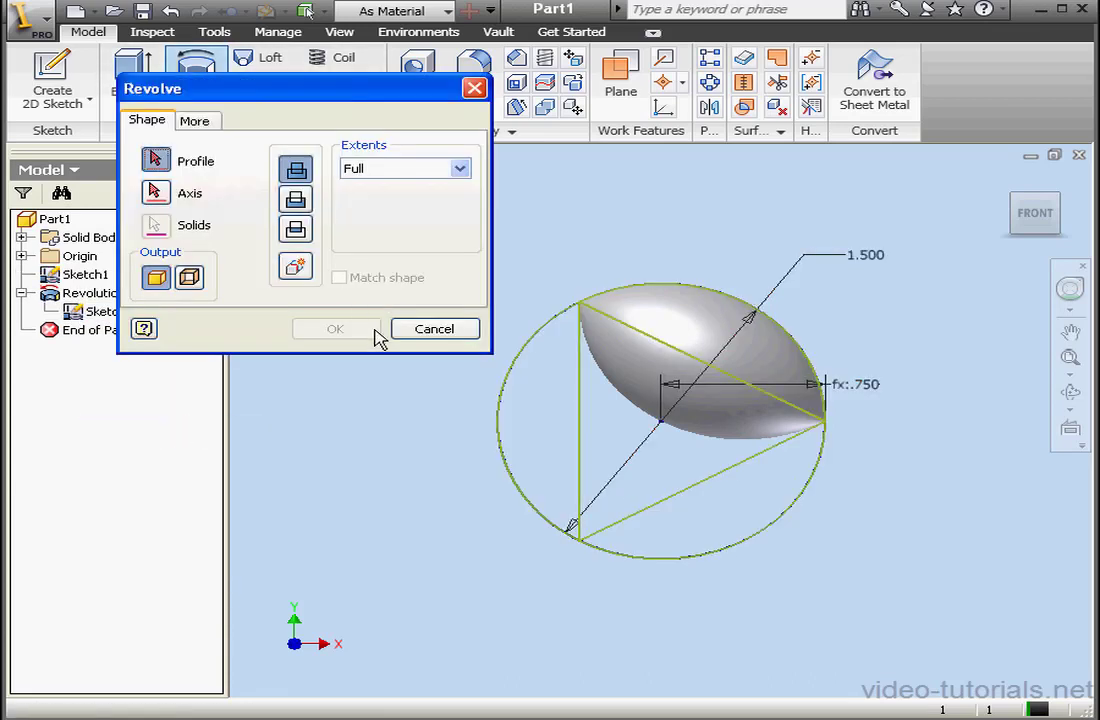
{"action": "left_click", "coordinate": [520, 413]}
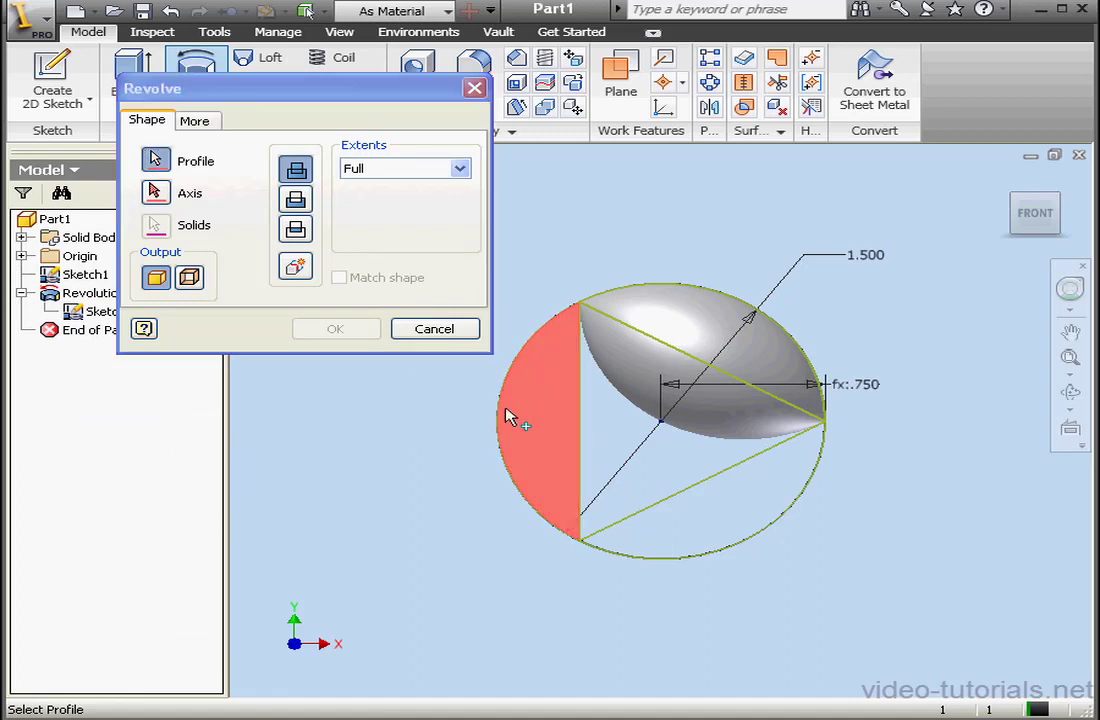
{"action": "left_click", "coordinate": [157, 193]}
{"action": "left_click", "coordinate": [588, 429]}
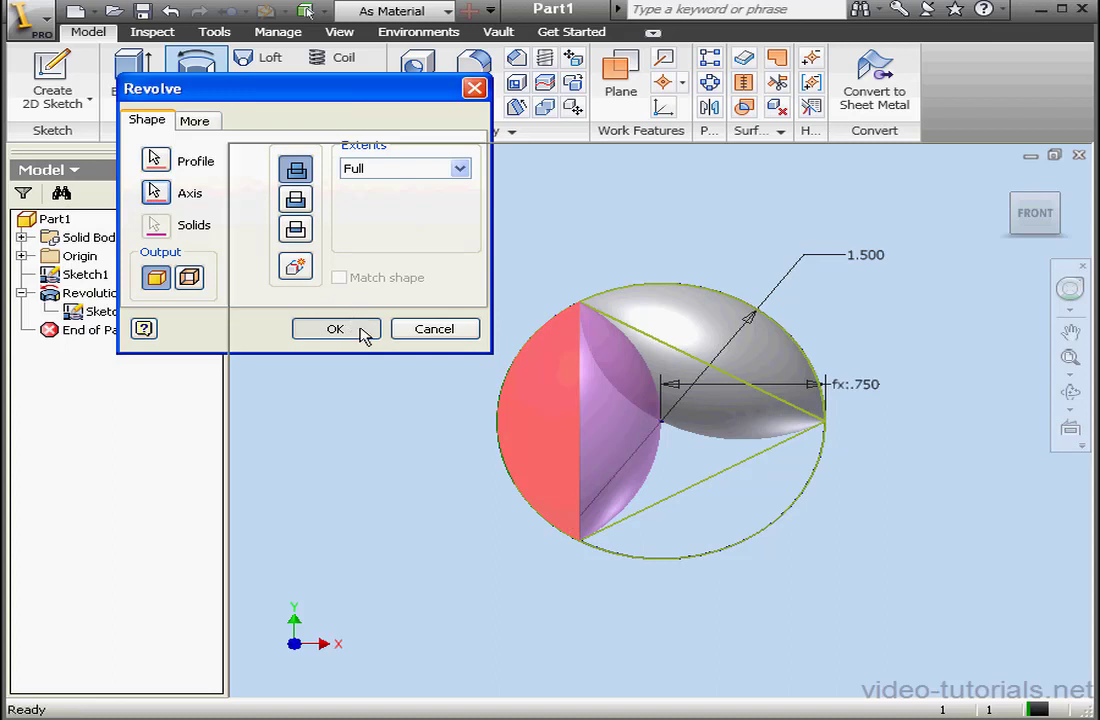
{"action": "left_click", "coordinate": [362, 333]}
- Revolve the bottom circle segment about the triangle's lower edge with Full extent
{"action": "left_click", "coordinate": [196, 90]}
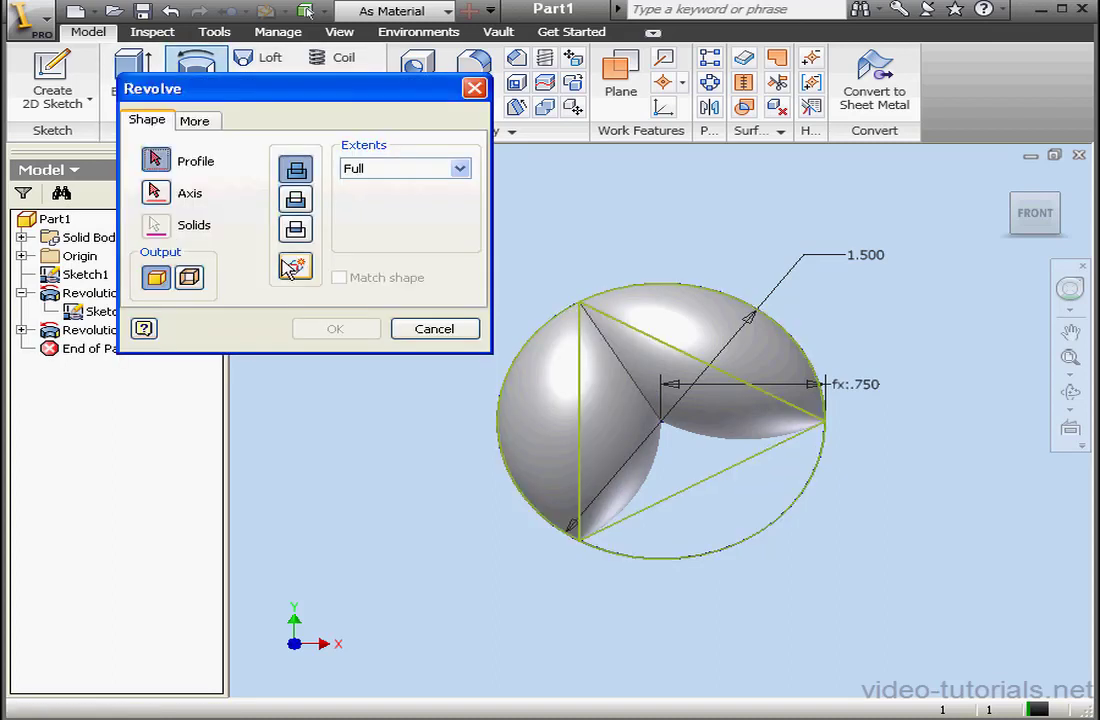
{"action": "left_click", "coordinate": [712, 498]}
{"action": "left_click", "coordinate": [155, 192]}
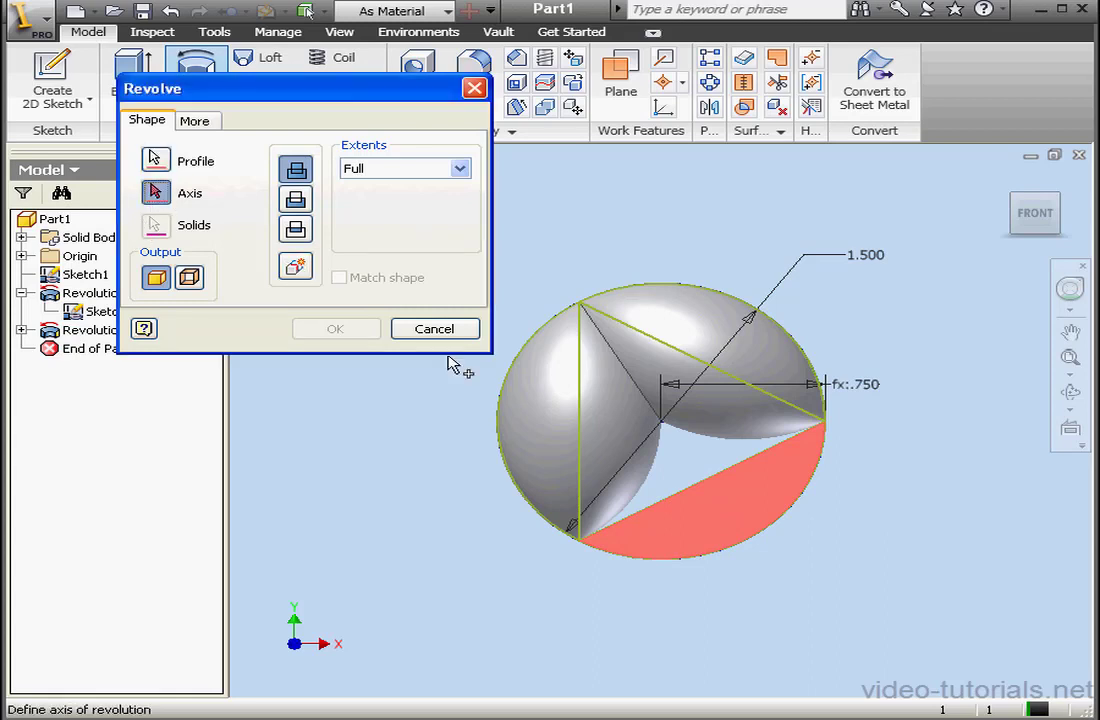
{"action": "left_click", "coordinate": [679, 494]}
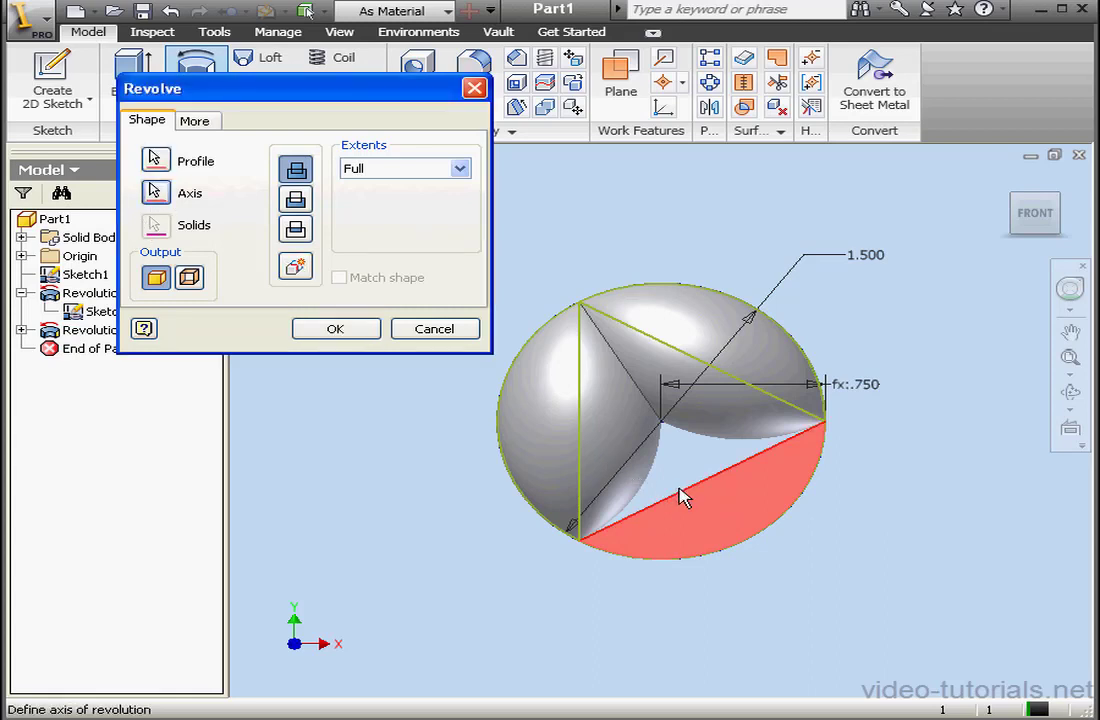
{"action": "left_click", "coordinate": [350, 329]}
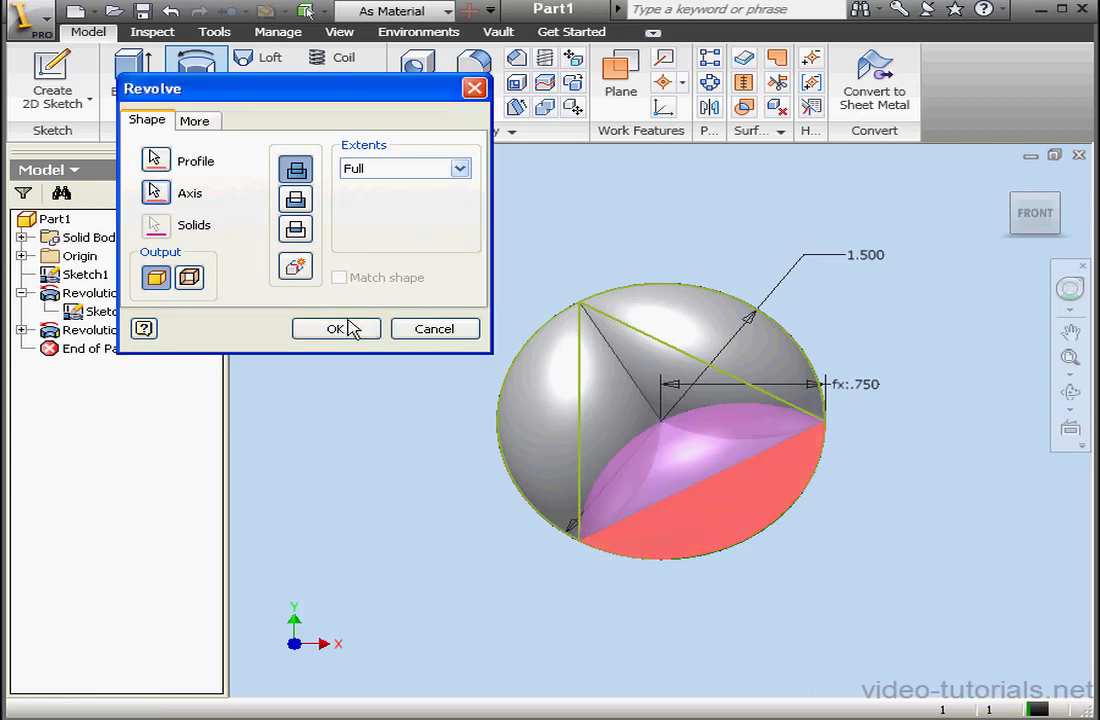
{"action": "left_click", "coordinate": [462, 169]}
{"action": "left_click", "coordinate": [400, 240]}
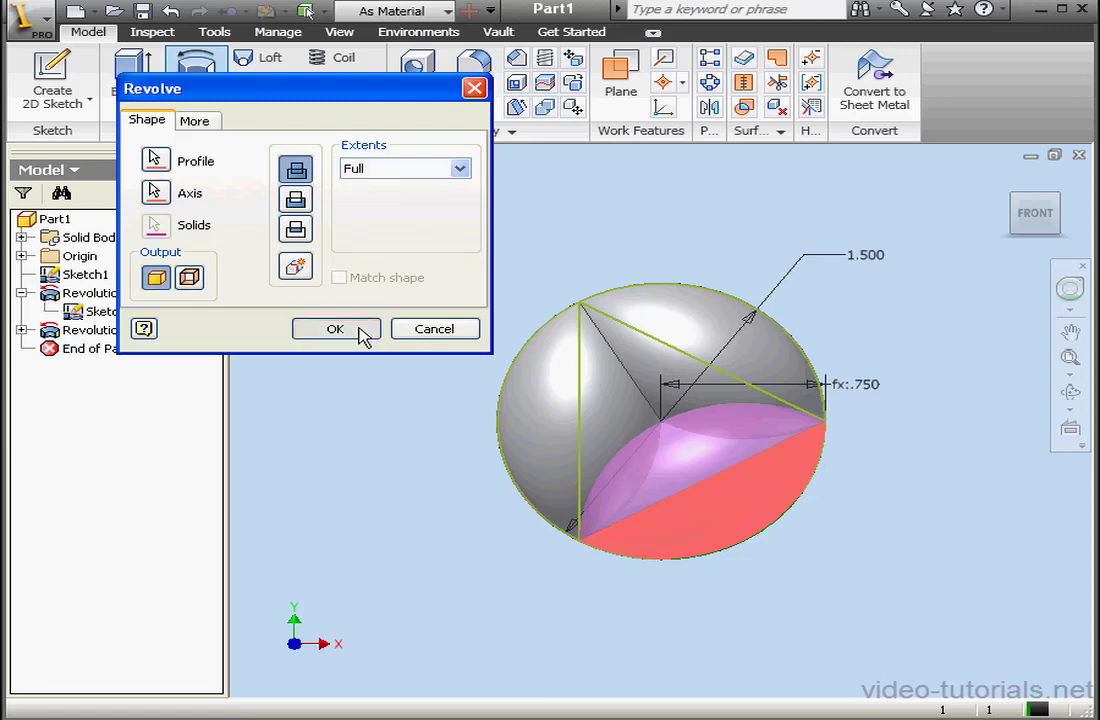
{"action": "left_click", "coordinate": [359, 328]}
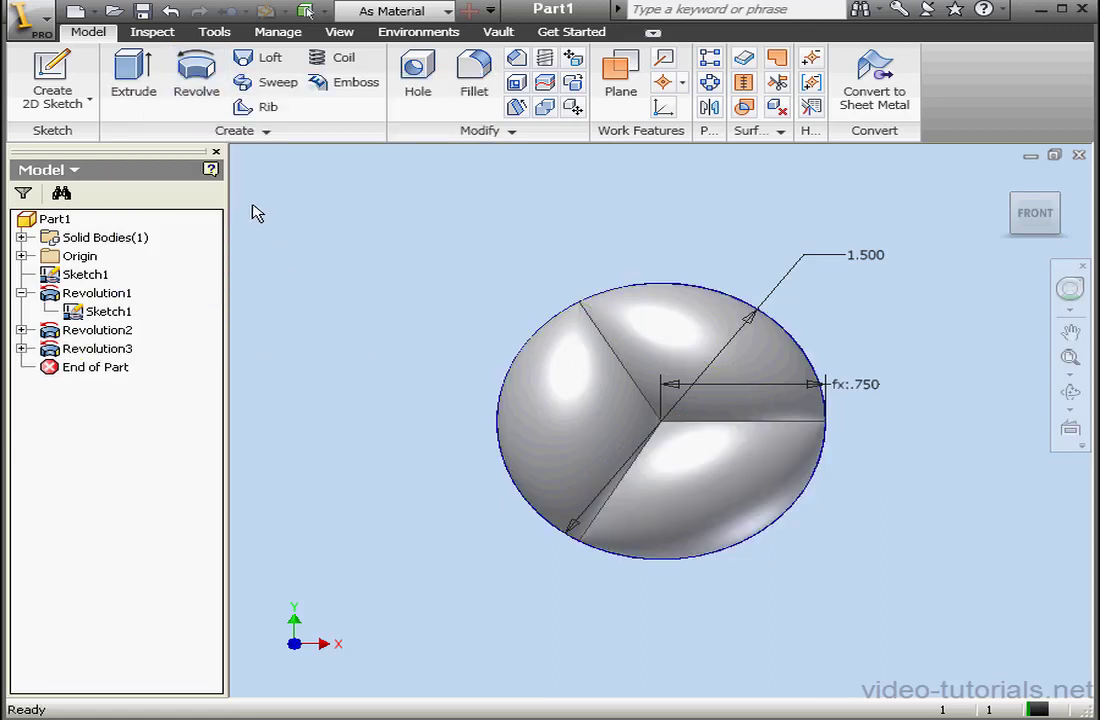
- Cut-extrude the triangle profile with extent All through the revolved lenses
{"action": "left_click", "coordinate": [133, 78]}
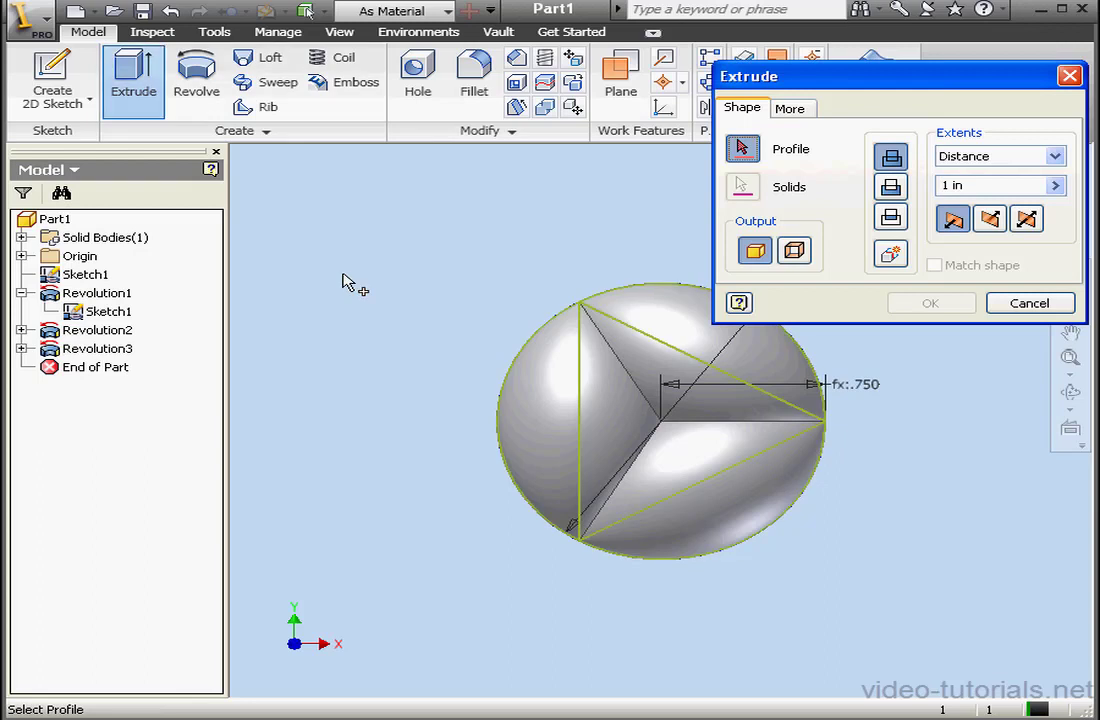
{"action": "left_click", "coordinate": [708, 418]}
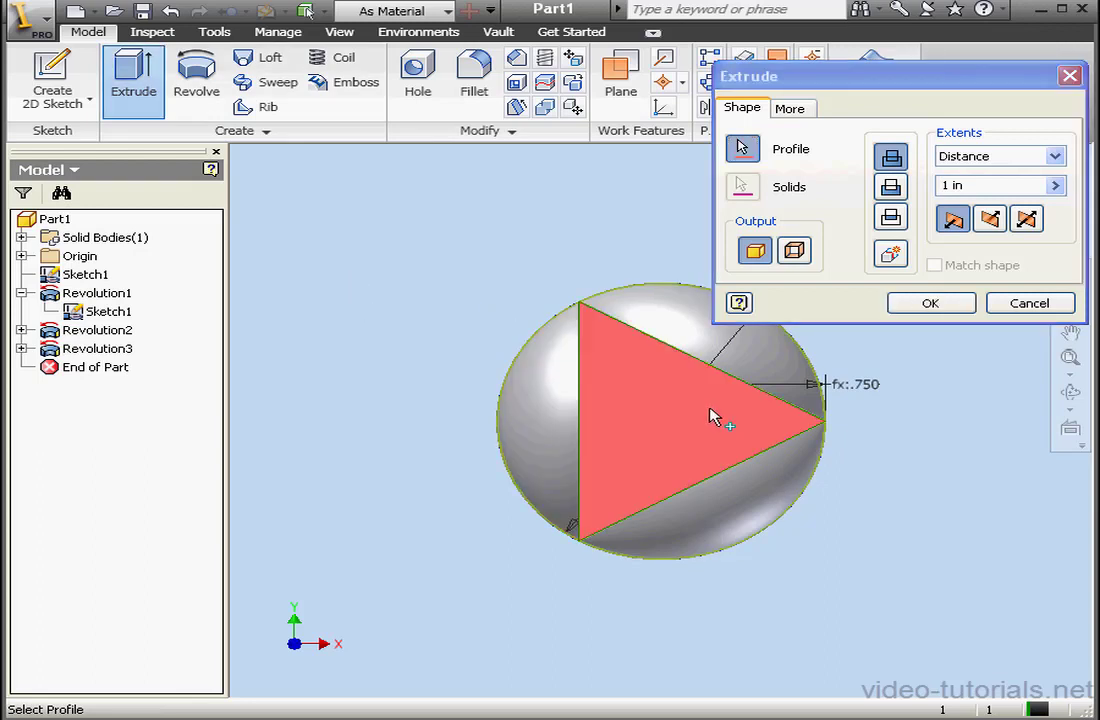
{"action": "left_click", "coordinate": [893, 189]}
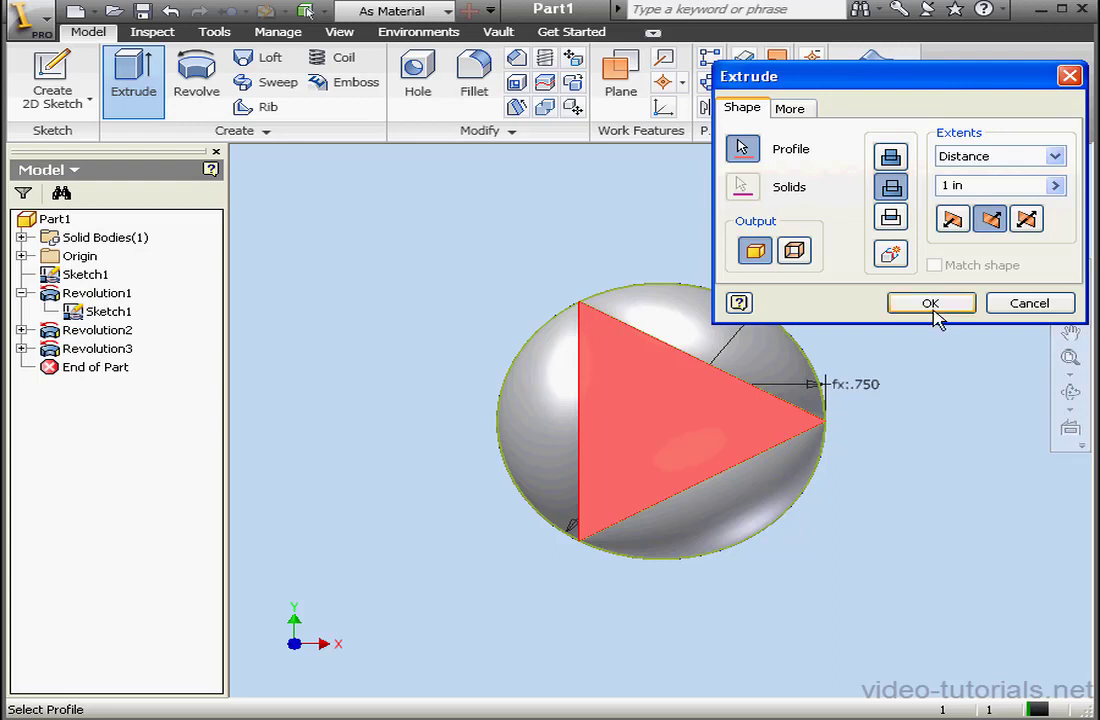
{"action": "left_click", "coordinate": [1063, 160]}
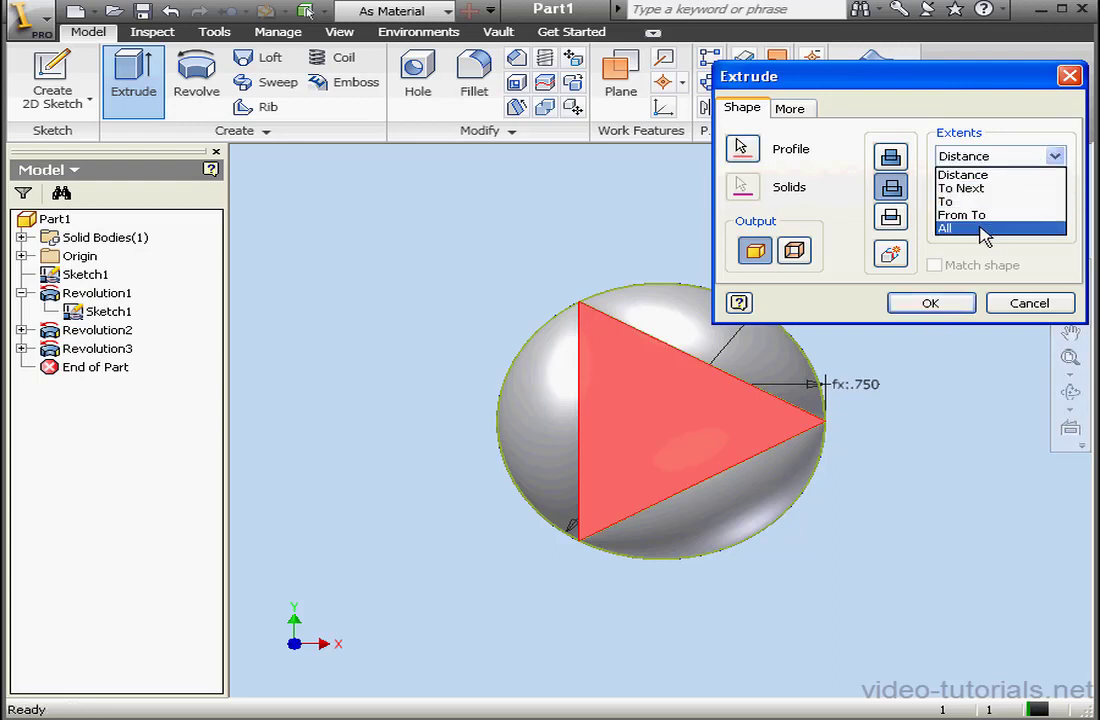
{"action": "left_click", "coordinate": [990, 228]}
{"action": "left_click", "coordinate": [958, 305]}
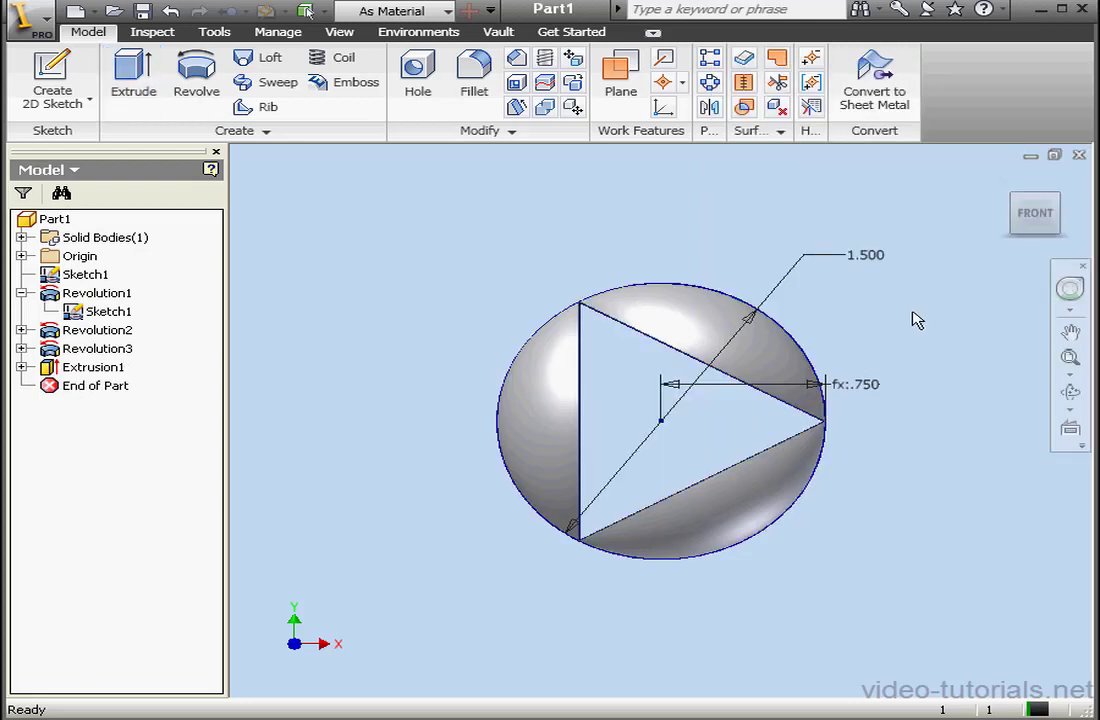
- Delete the revolutions and Extrusion1, selected as one range from Sketch1 through Extrusion1
{"action": "left_click", "coordinate": [1008, 180]}
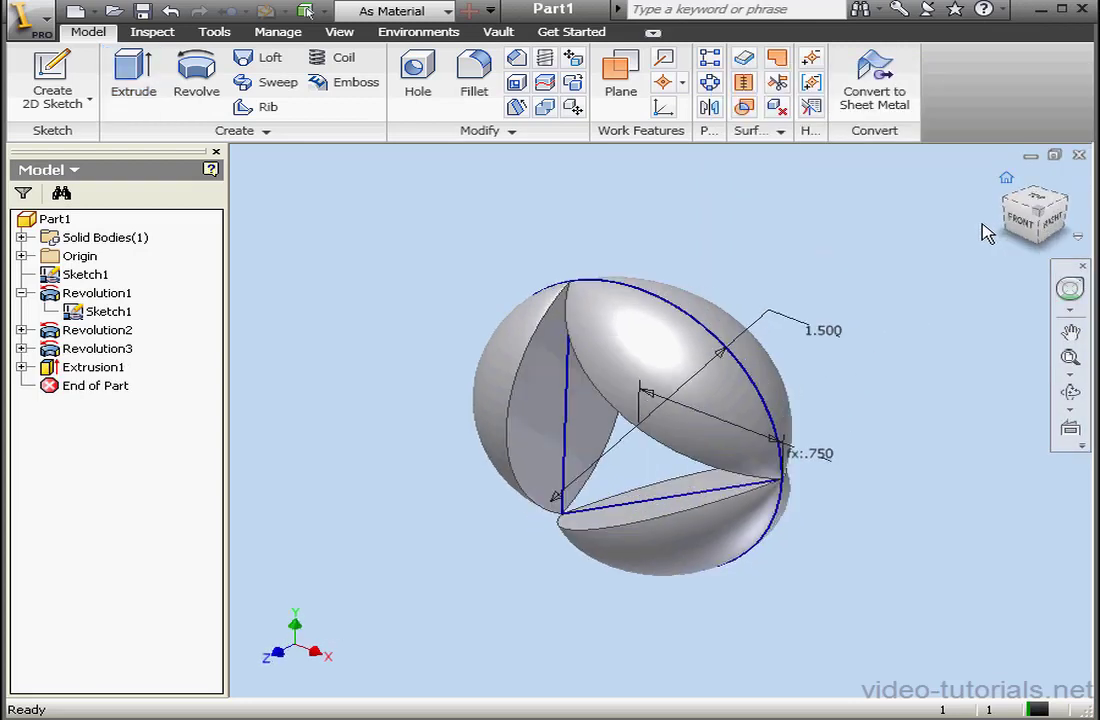
{"action": "left_click", "coordinate": [105, 369]}
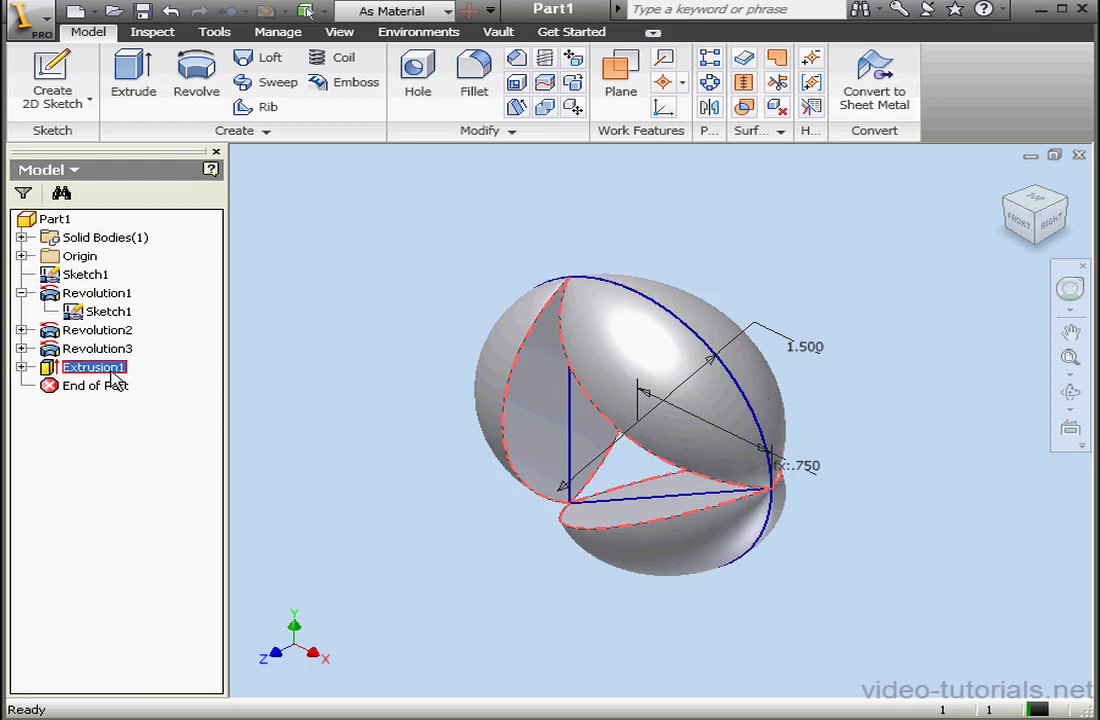
{"action": "left_click", "coordinate": [88, 277], "text": "shift"}
{"action": "right_click", "coordinate": [88, 280]}
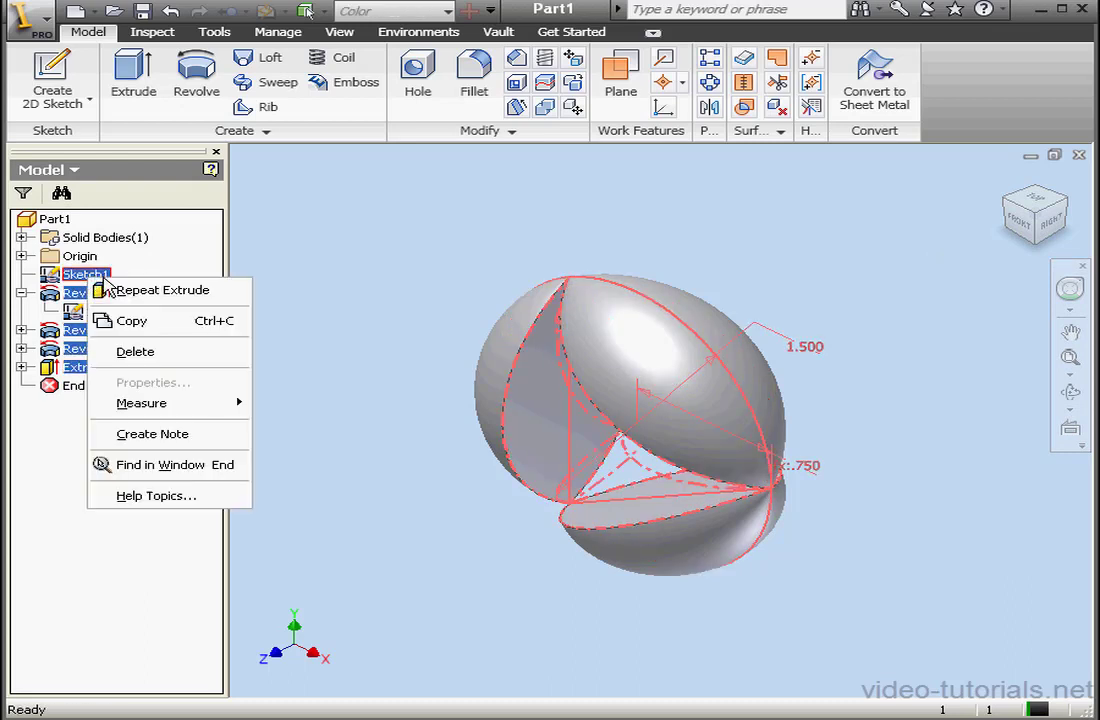
{"action": "left_click", "coordinate": [162, 356]}
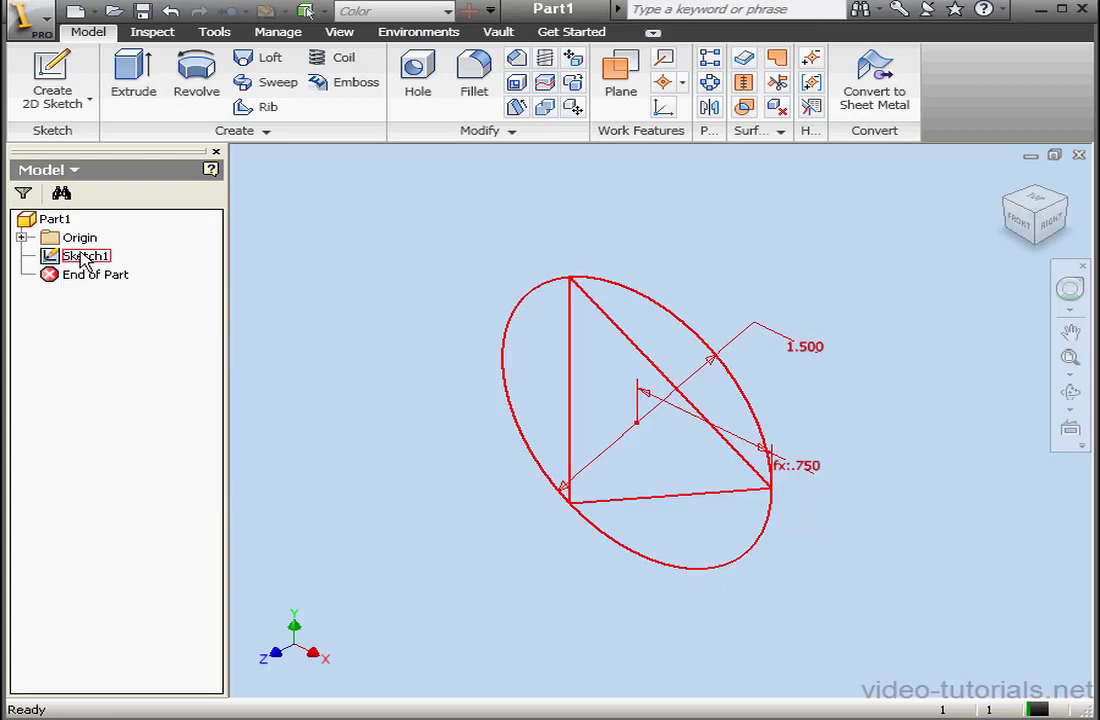
- Delete Sketch1 so only Origin remains, and begin a new 2D sketch
{"action": "right_click", "coordinate": [80, 262]}
{"action": "left_click", "coordinate": [156, 330]}
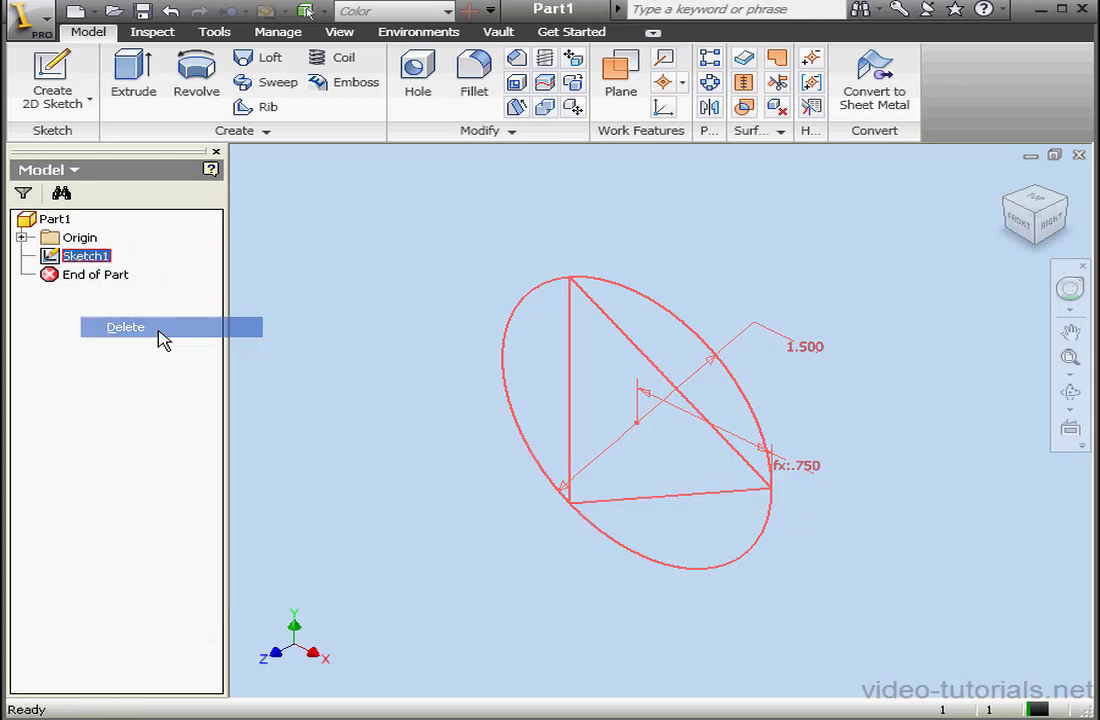
{"action": "left_click", "coordinate": [58, 86]}
- Place the sketch on the XZ Plane, view it from the top, and draw a rectangle to the origin
{"action": "left_click", "coordinate": [21, 237]}
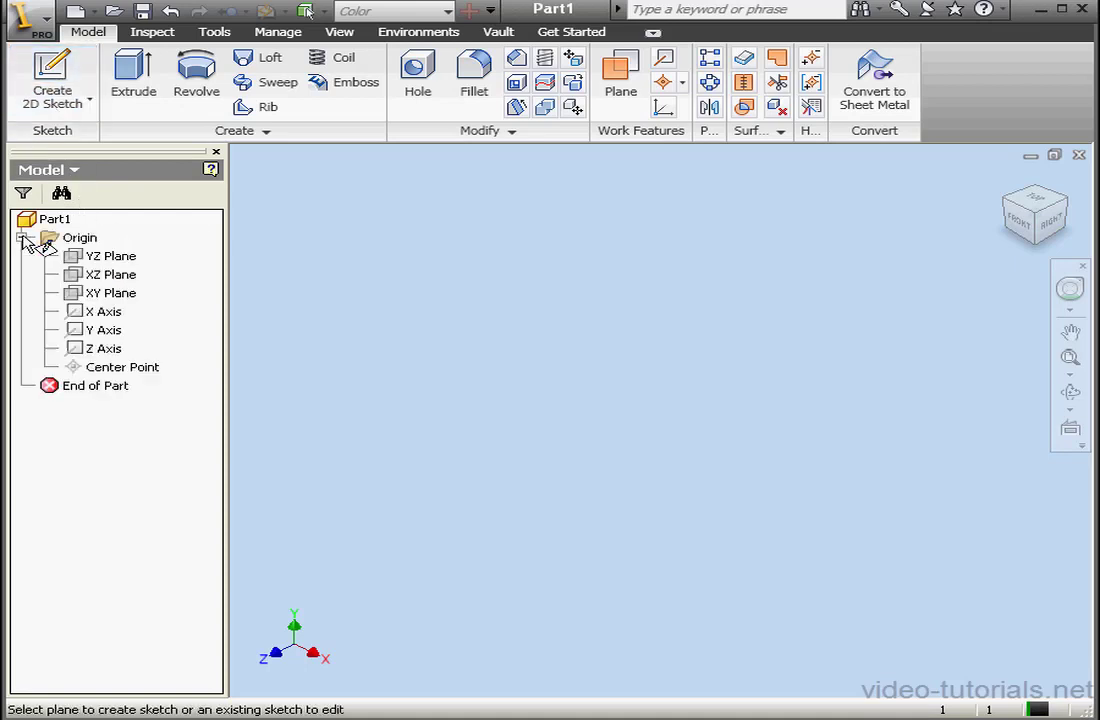
{"action": "left_click", "coordinate": [112, 276]}
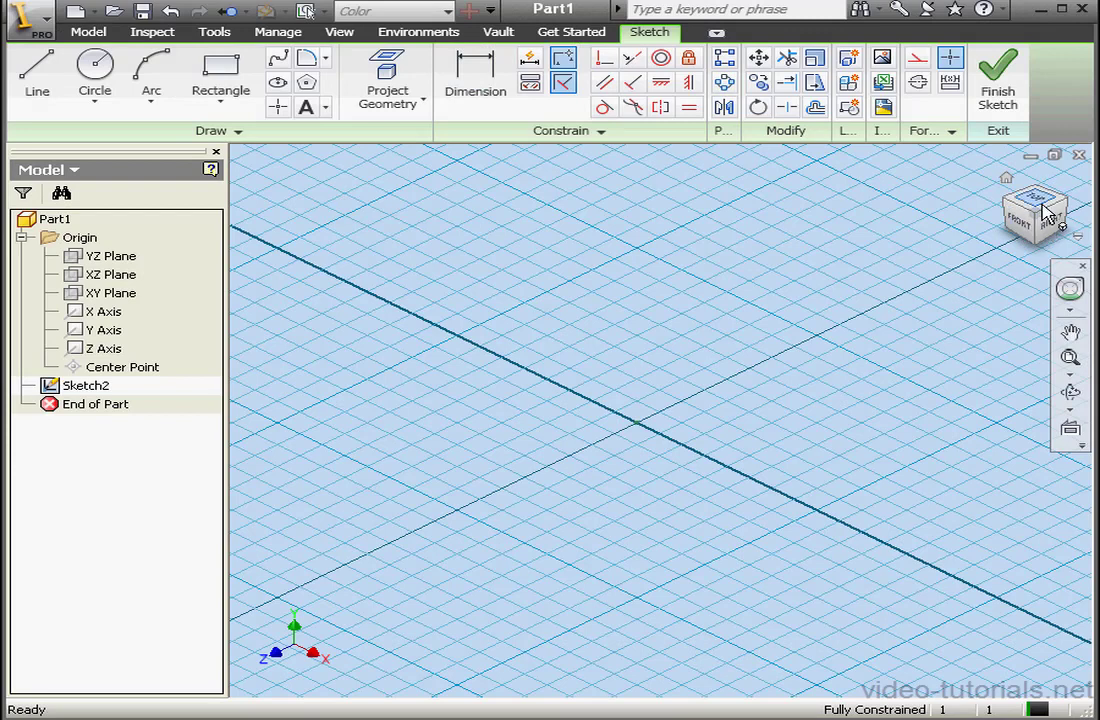
{"action": "left_click", "coordinate": [1040, 203]}
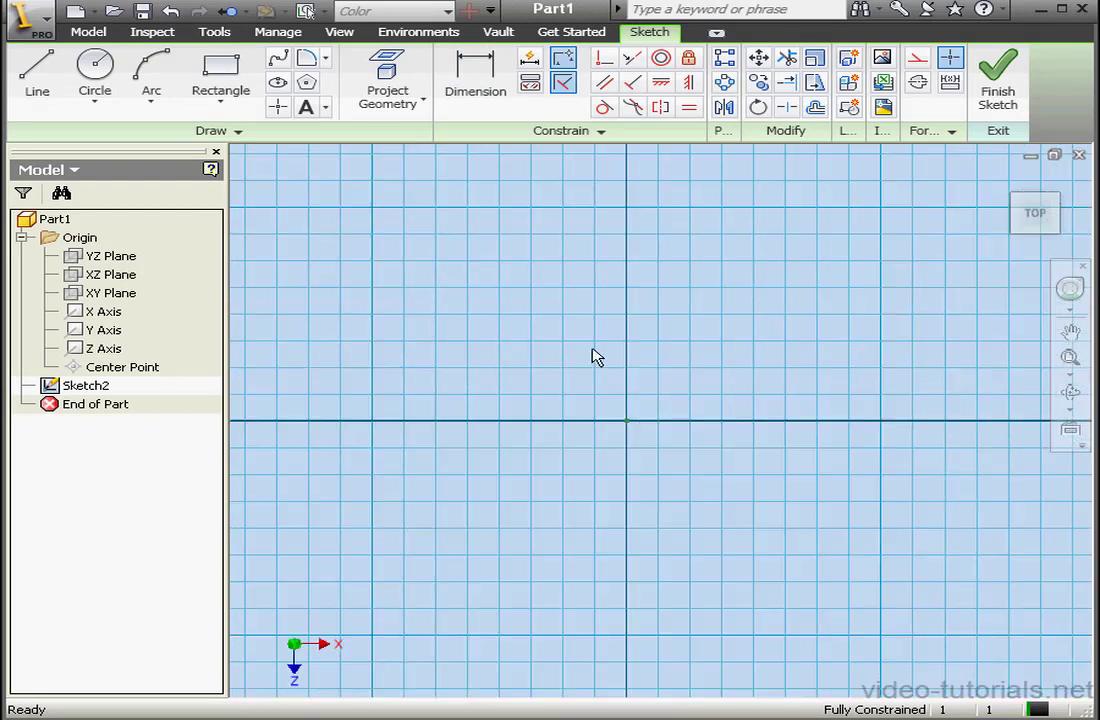
{"action": "left_click", "coordinate": [220, 82]}
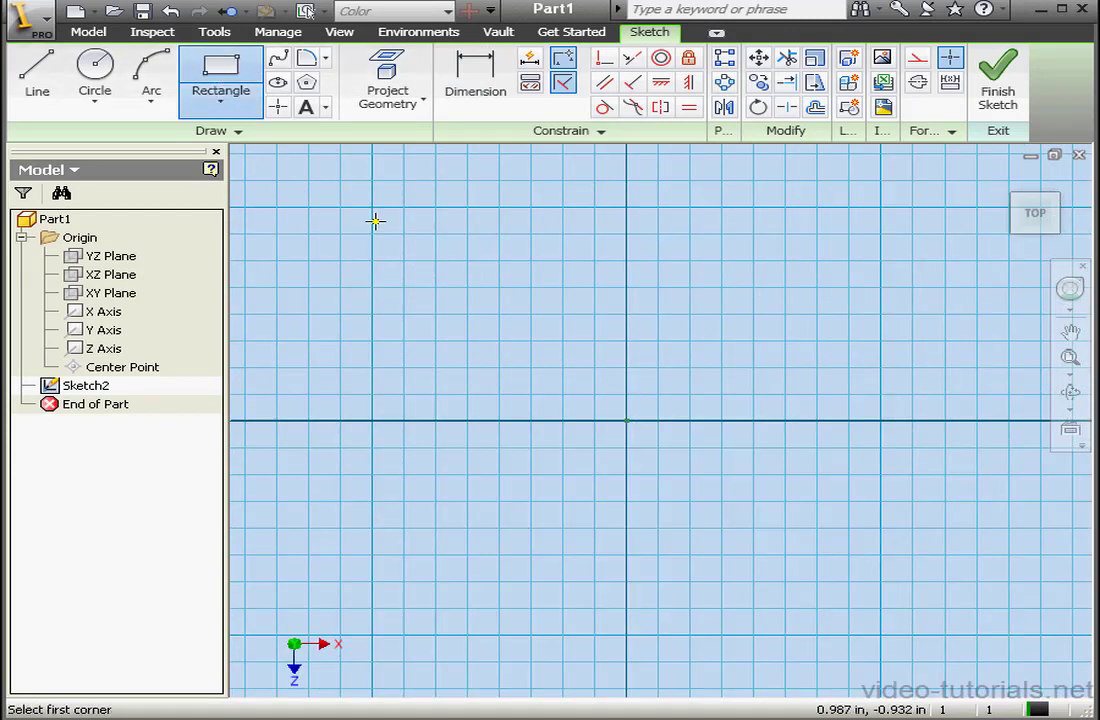
{"action": "left_click", "coordinate": [332, 202]}
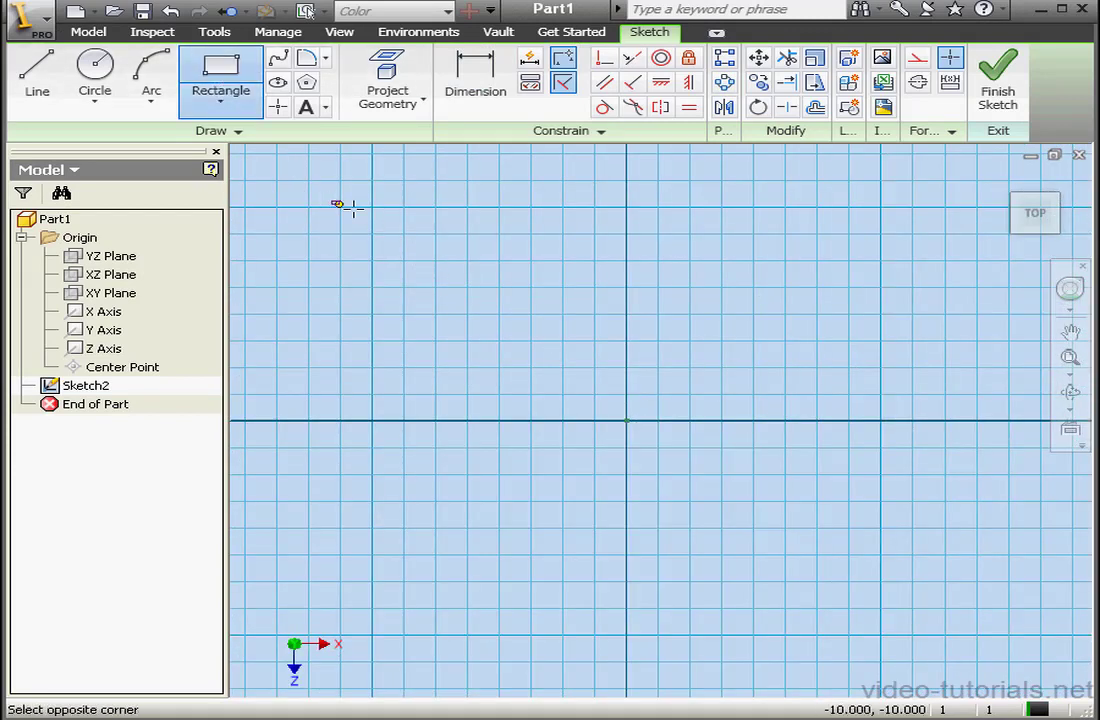
{"action": "left_click", "coordinate": [627, 420]}
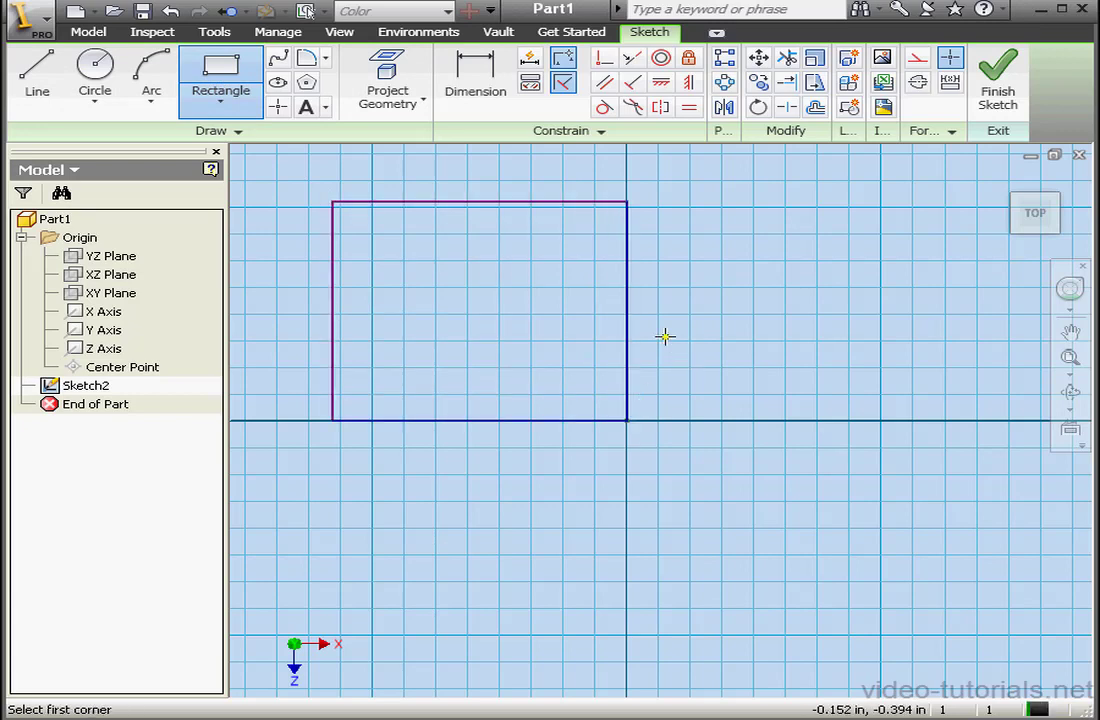
{"action": "right_click", "coordinate": [665, 318]}
{"action": "left_click", "coordinate": [690, 332]}
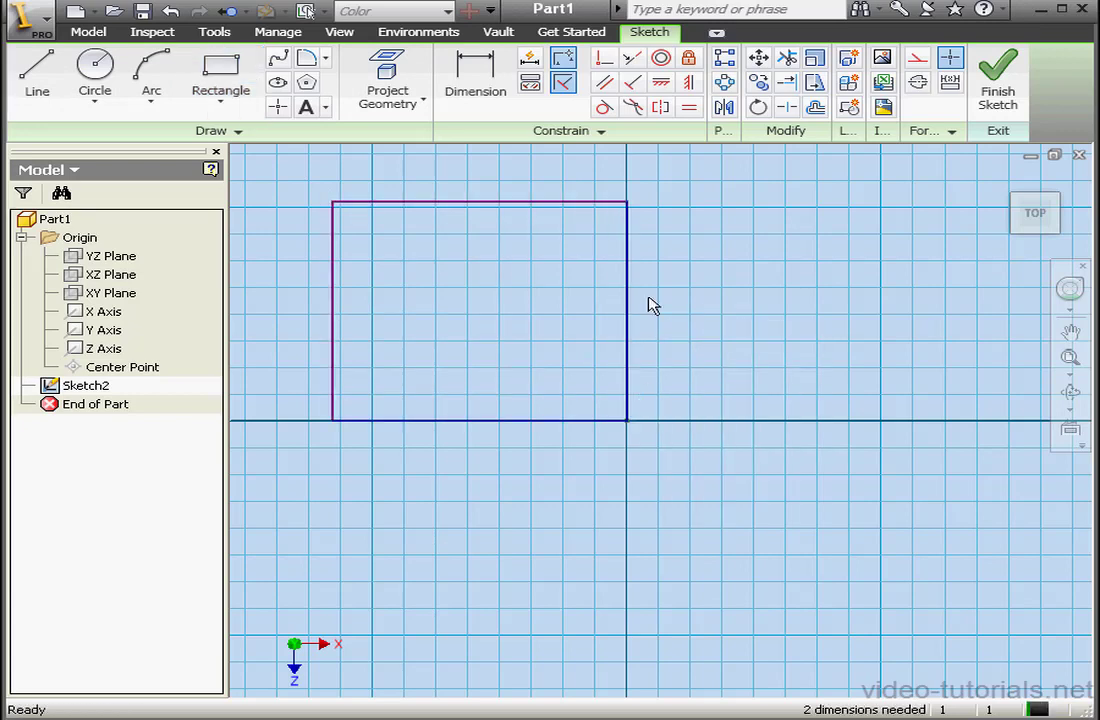
- Dimension the rectangle's right edge to a height of 1.5
{"action": "left_click", "coordinate": [474, 86]}
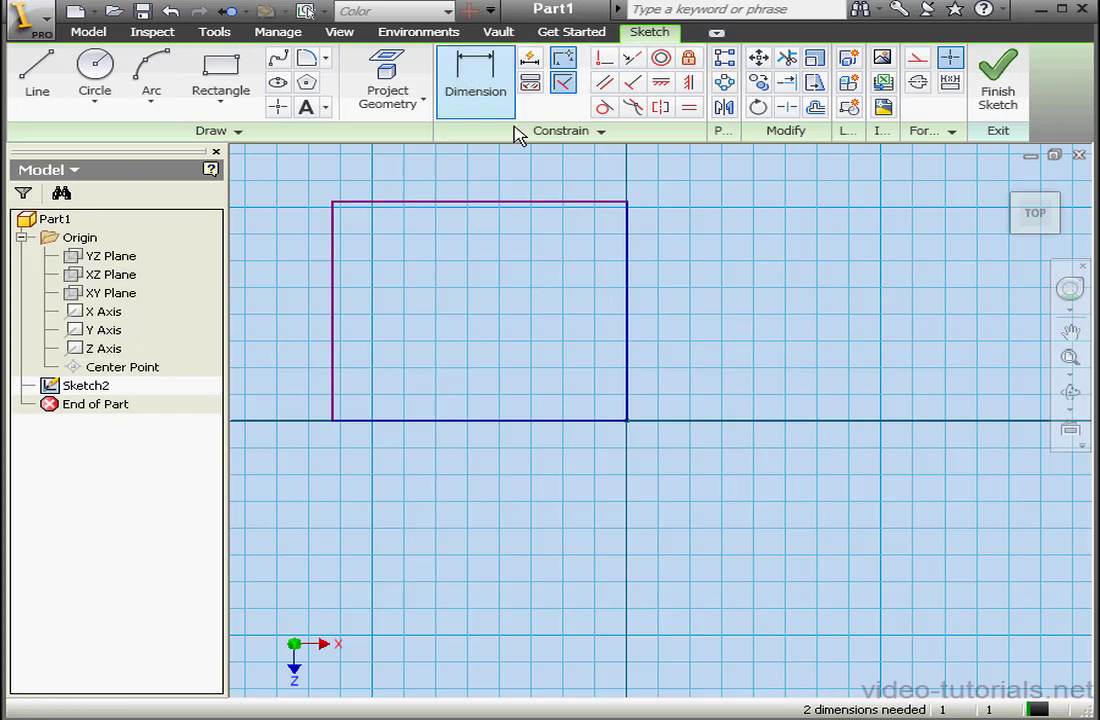
{"action": "left_click", "coordinate": [628, 292]}
{"action": "left_click", "coordinate": [710, 300]}
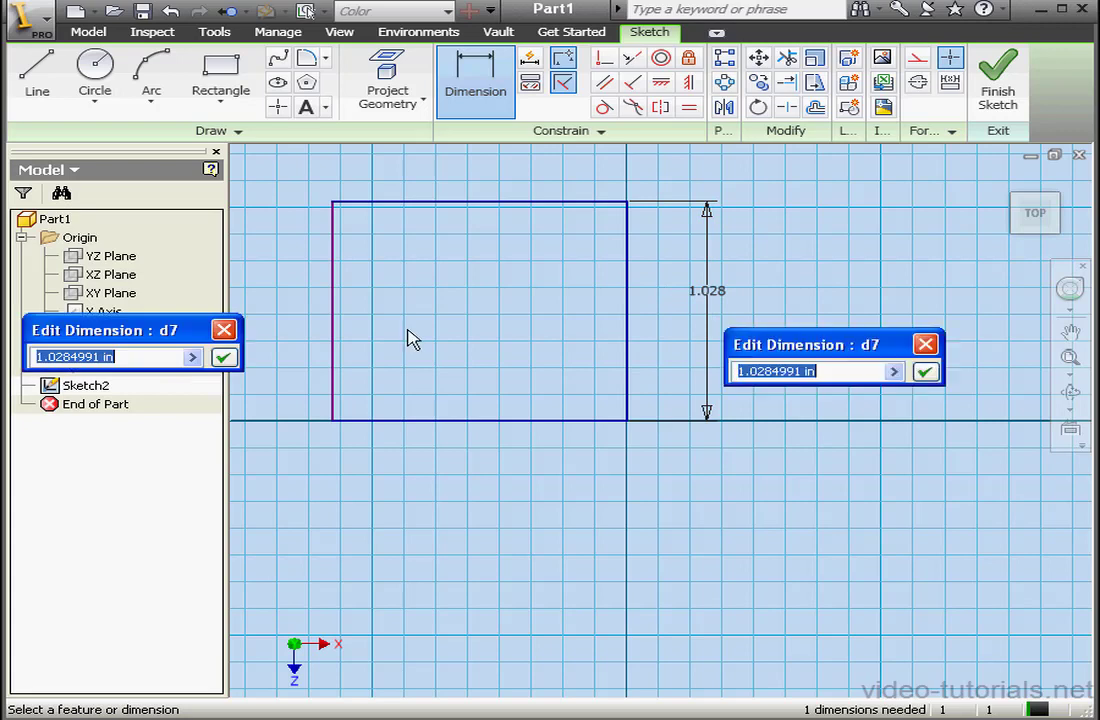
{"action": "left_click", "coordinate": [869, 391]}
{"action": "left_click_drag", "start_coordinate": [869, 391], "coordinate": [797, 394]}
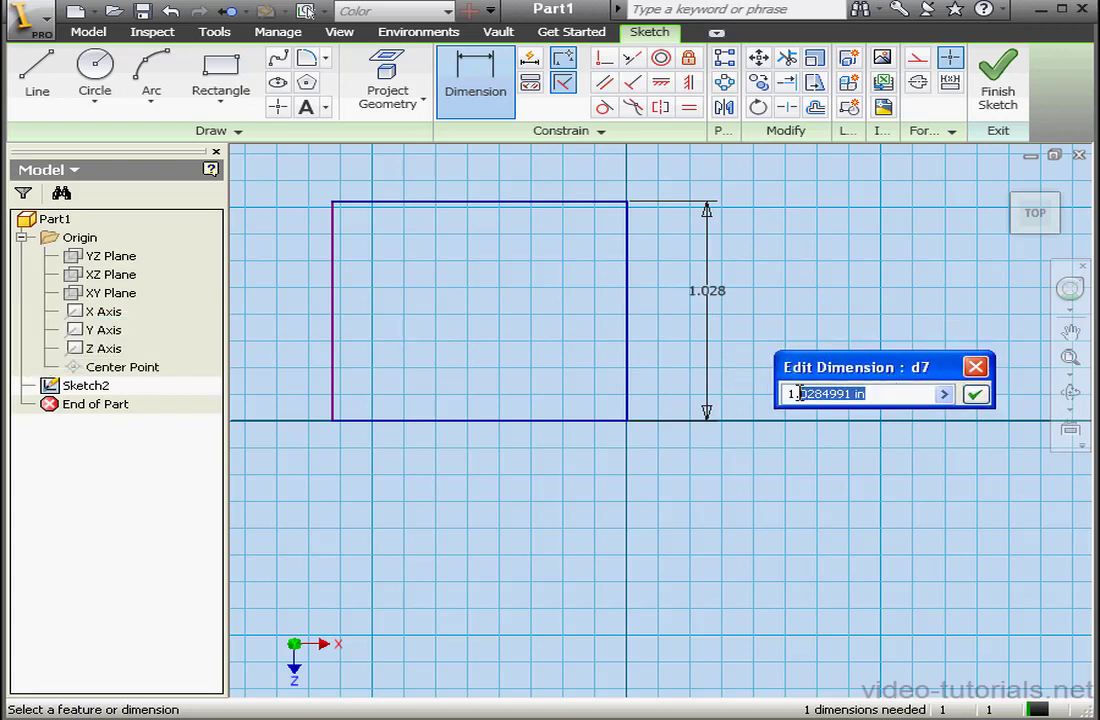
{"action": "type", "text": "5"}
{"action": "left_click", "coordinate": [974, 395]}
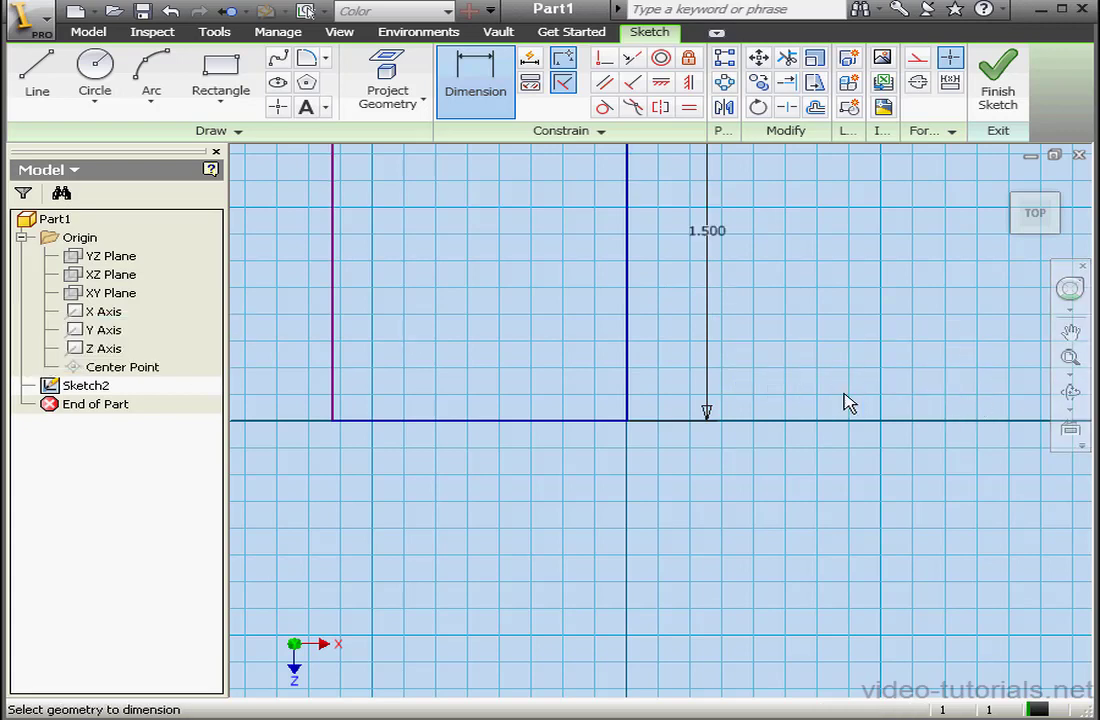
- Dimension the rectangle's top edge to a width of 2.5
{"action": "scroll", "coordinate": [755, 363], "scroll_direction": "down", "scroll_amount": 2}
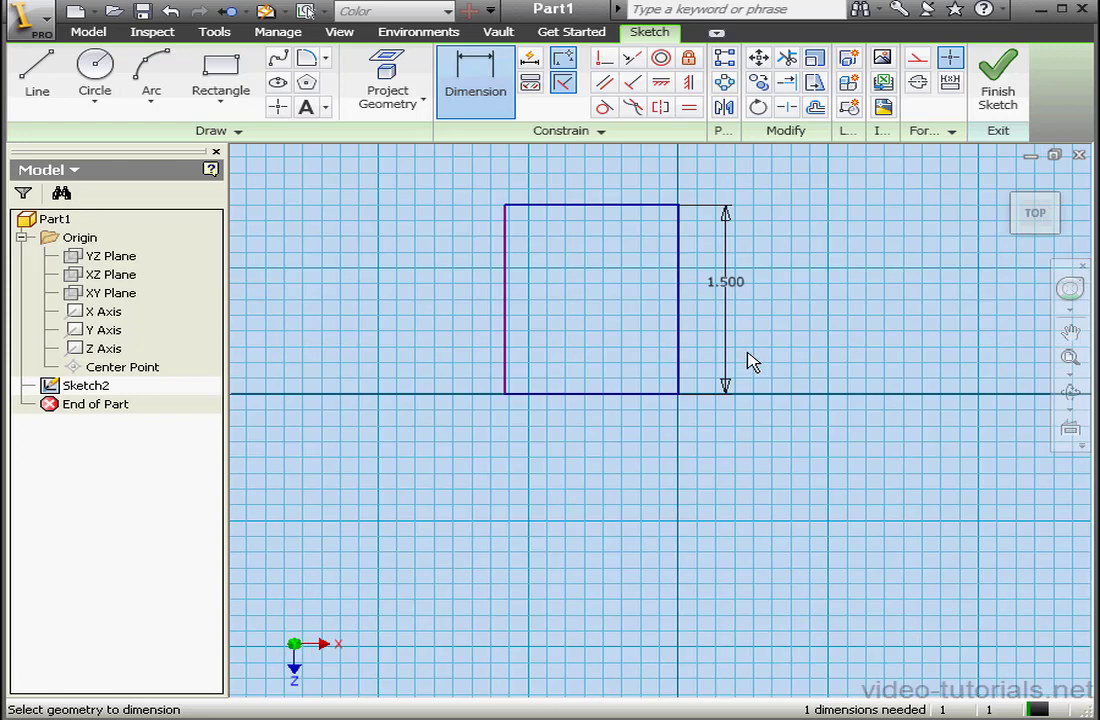
{"action": "left_click", "coordinate": [614, 206]}
{"action": "left_click", "coordinate": [653, 195]}
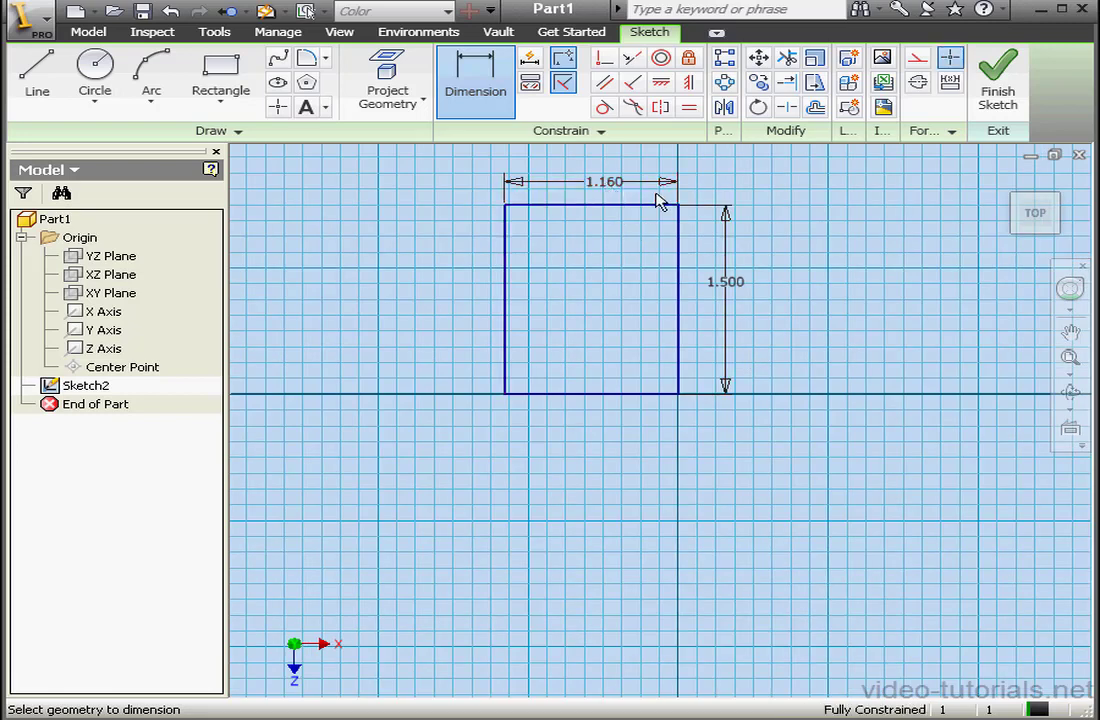
{"action": "key", "text": "Escape"}
{"action": "double_click", "coordinate": [604, 181]}
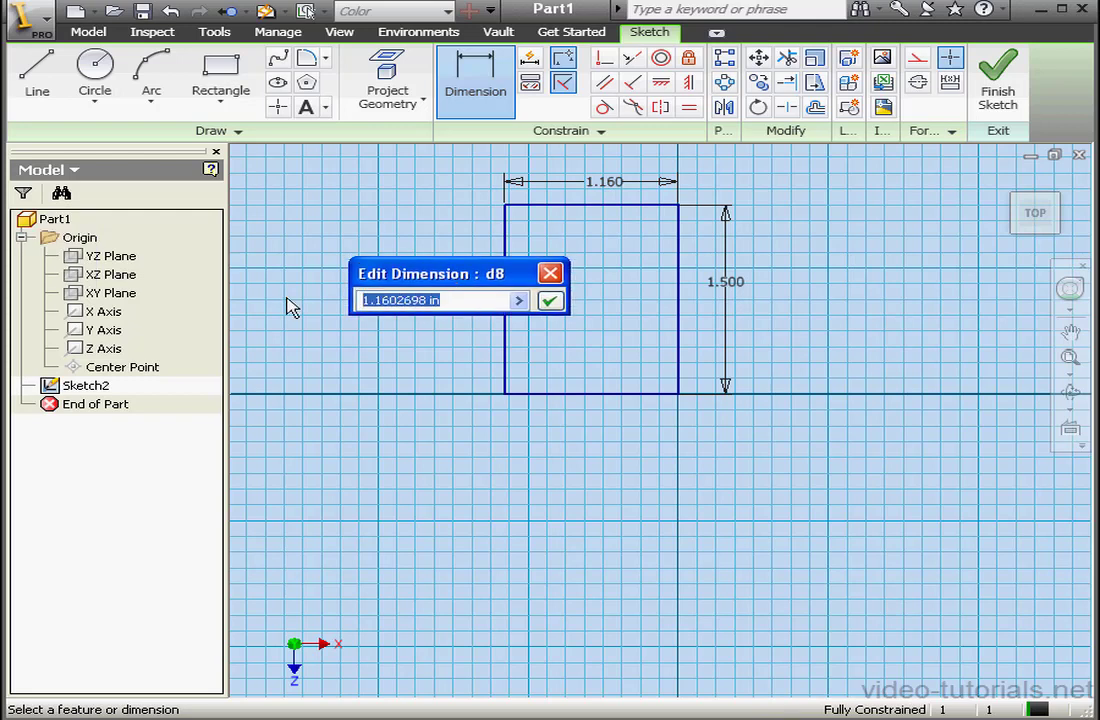
{"action": "type", "text": "2.5"}
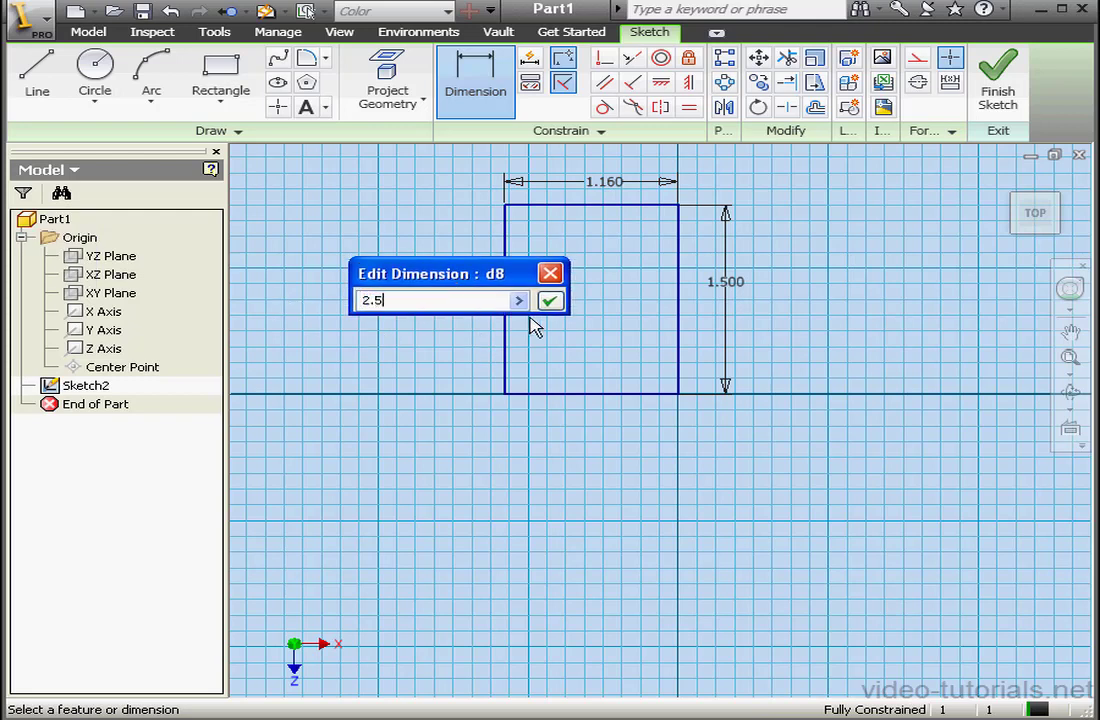
{"action": "key", "text": "Return"}
{"action": "scroll", "coordinate": [512, 338], "scroll_direction": "down", "scroll_amount": 1}
{"action": "mouse_move", "coordinate": [512, 338]}
{"action": "middle_mouse_down"}
{"action": "mouse_move", "coordinate": [643, 469]}
{"action": "mouse_move", "coordinate": [619, 437]}
{"action": "middle_mouse_up"}
{"action": "scroll", "coordinate": [619, 444], "scroll_direction": "up", "scroll_amount": 3}
{"action": "right_click", "coordinate": [619, 418]}
{"action": "left_click", "coordinate": [664, 430]}
- Offset the rectangle inward and delete the inner rectangle's left edge
{"action": "left_click", "coordinate": [815, 107]}
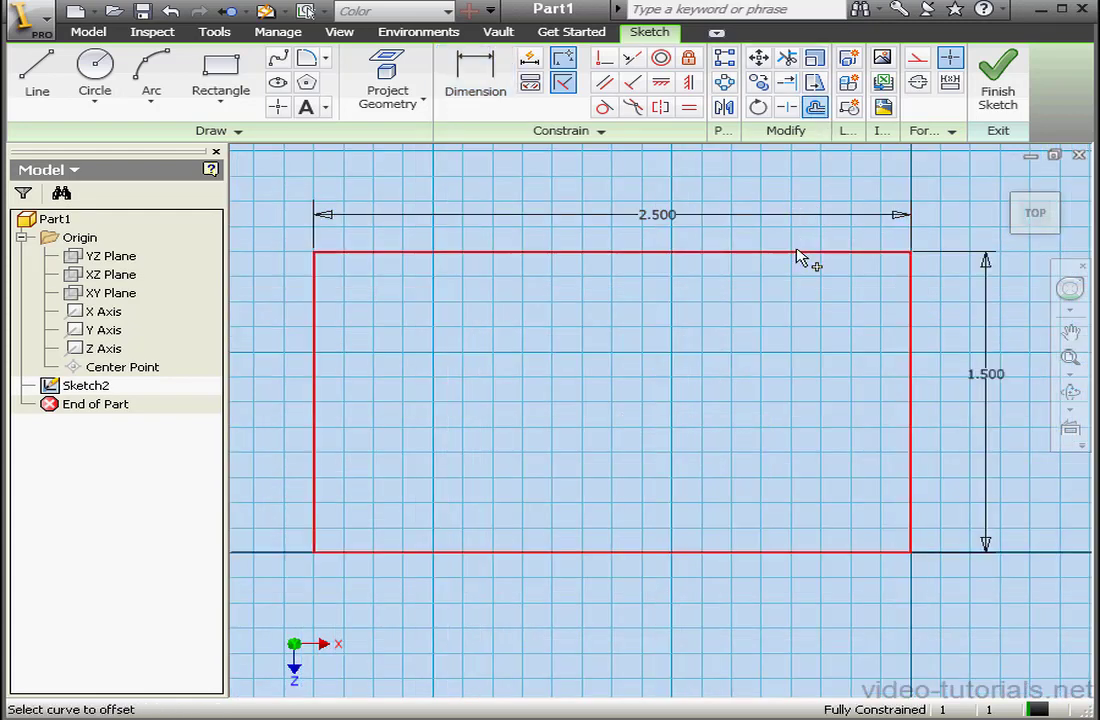
{"action": "left_click", "coordinate": [799, 254]}
{"action": "left_click", "coordinate": [748, 283]}
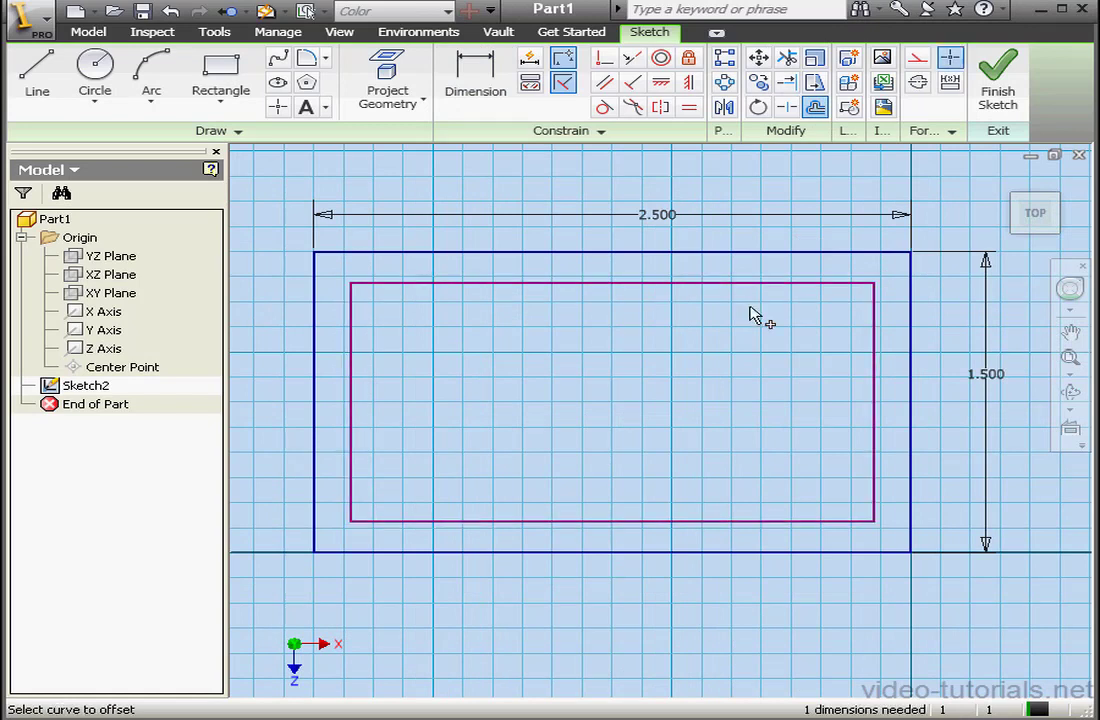
{"action": "right_click", "coordinate": [519, 345]}
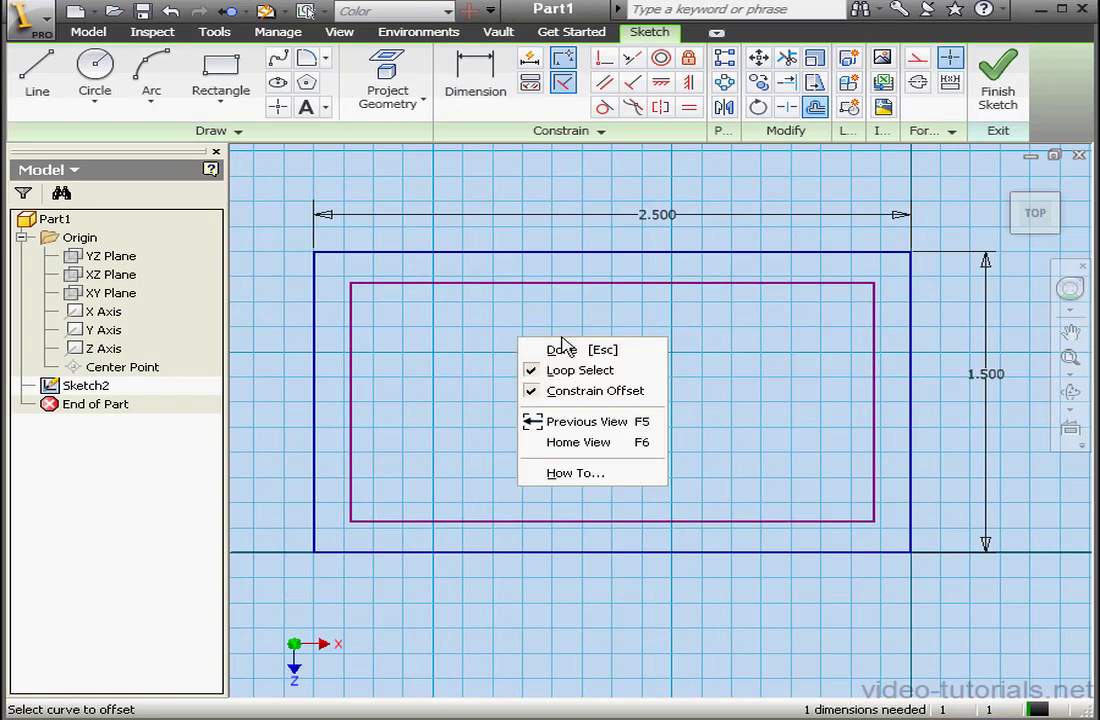
{"action": "left_click", "coordinate": [567, 350]}
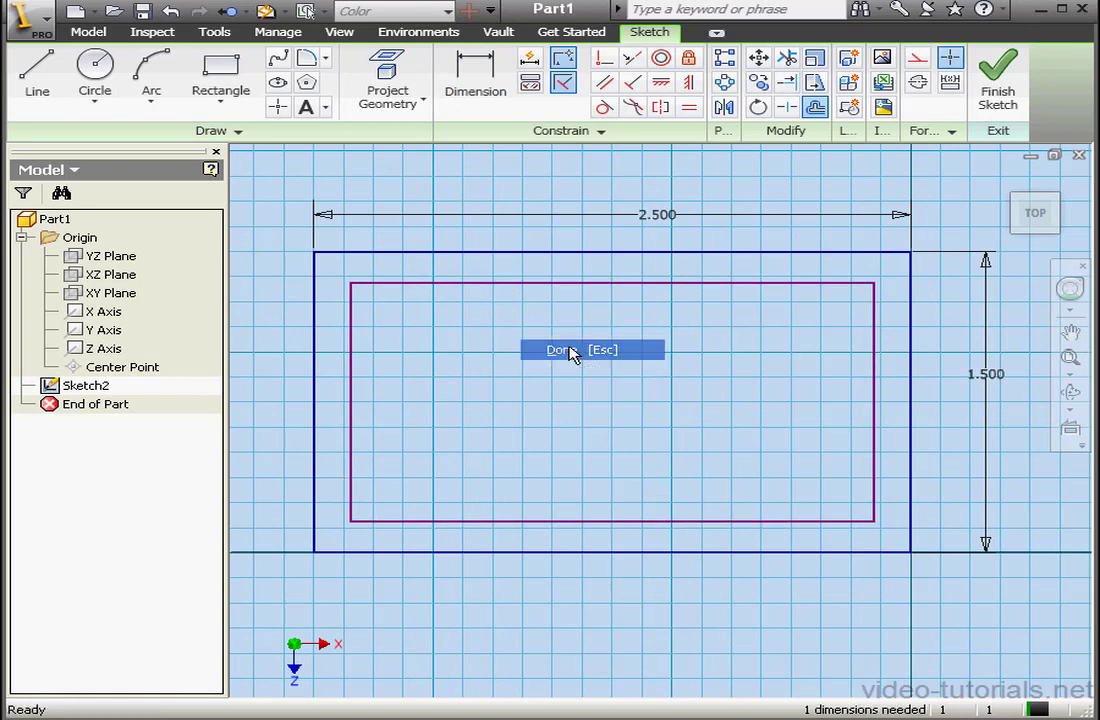
{"action": "left_click", "coordinate": [351, 373]}
{"action": "key", "text": "Delete"}
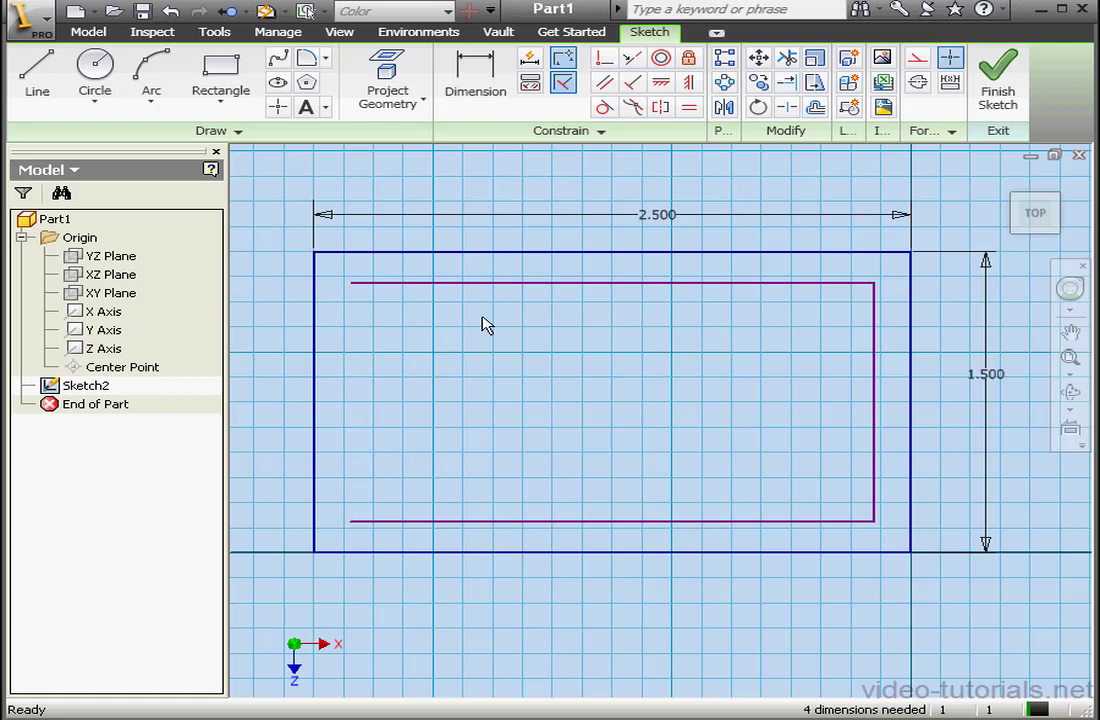
- Extend the inner top and bottom lines to the outer left edge, forming a C-shaped profile
{"action": "left_click", "coordinate": [789, 86]}
{"action": "left_click", "coordinate": [372, 285]}
{"action": "left_click", "coordinate": [398, 518]}
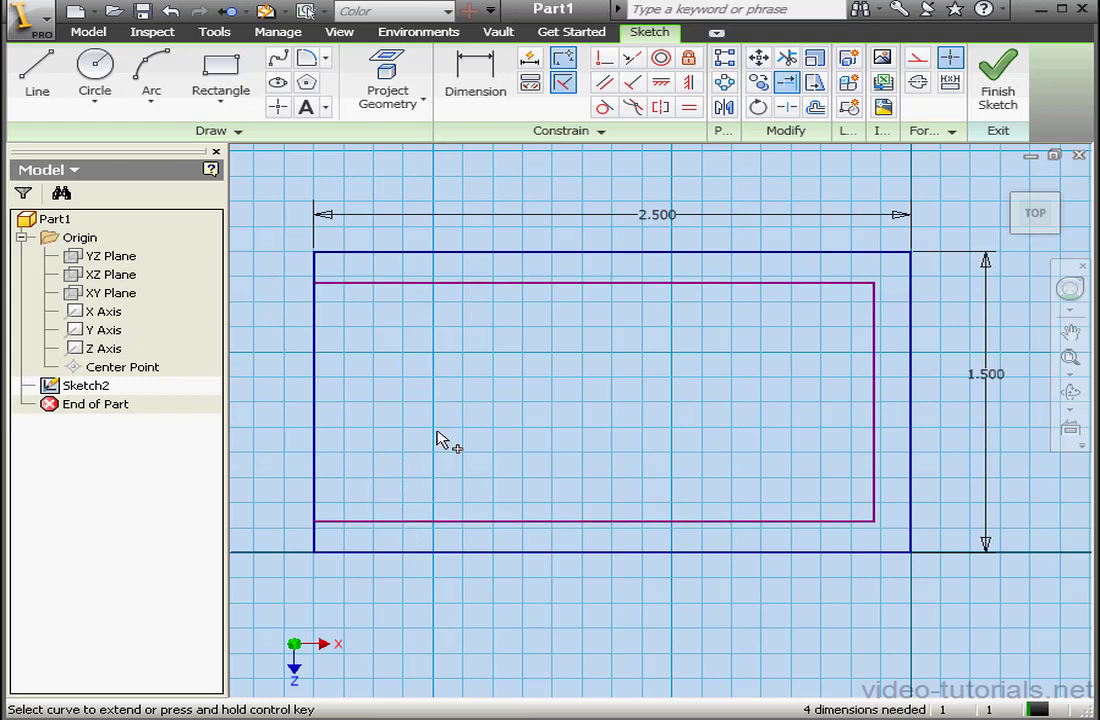
{"action": "right_click", "coordinate": [440, 399]}
{"action": "left_click", "coordinate": [503, 406]}
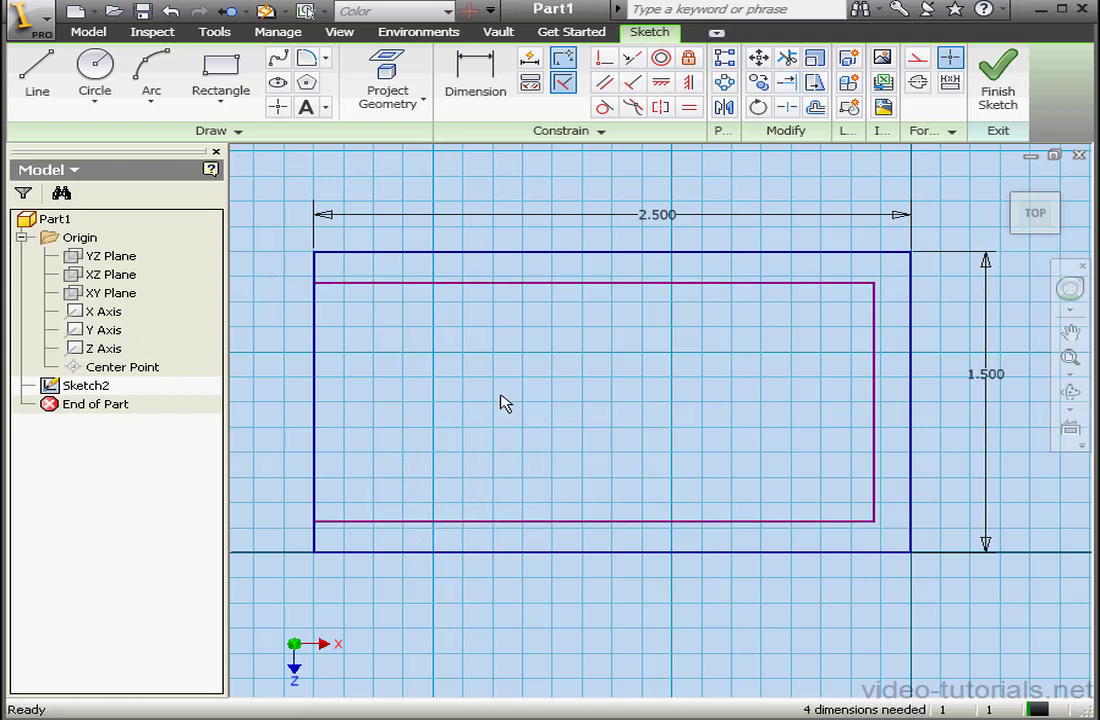
- Dimension the right-side gap between the outer and inner lines as 0.125
{"action": "left_click", "coordinate": [472, 90]}
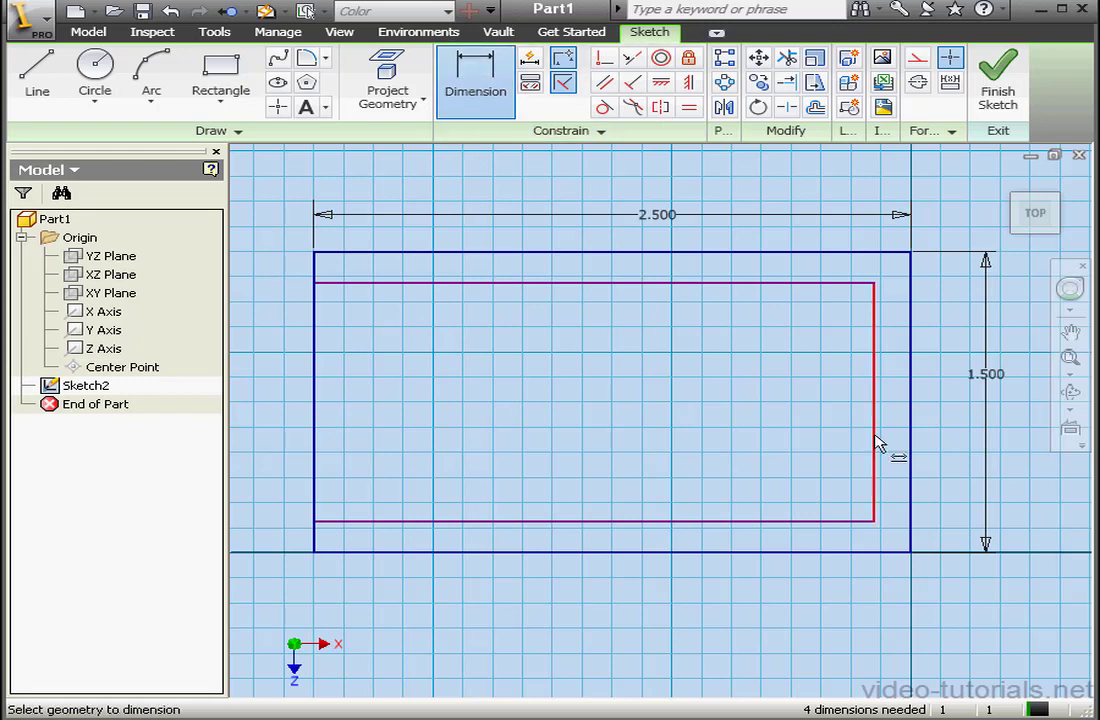
{"action": "left_click", "coordinate": [910, 436]}
{"action": "left_click", "coordinate": [874, 435]}
{"action": "left_click", "coordinate": [808, 432]}
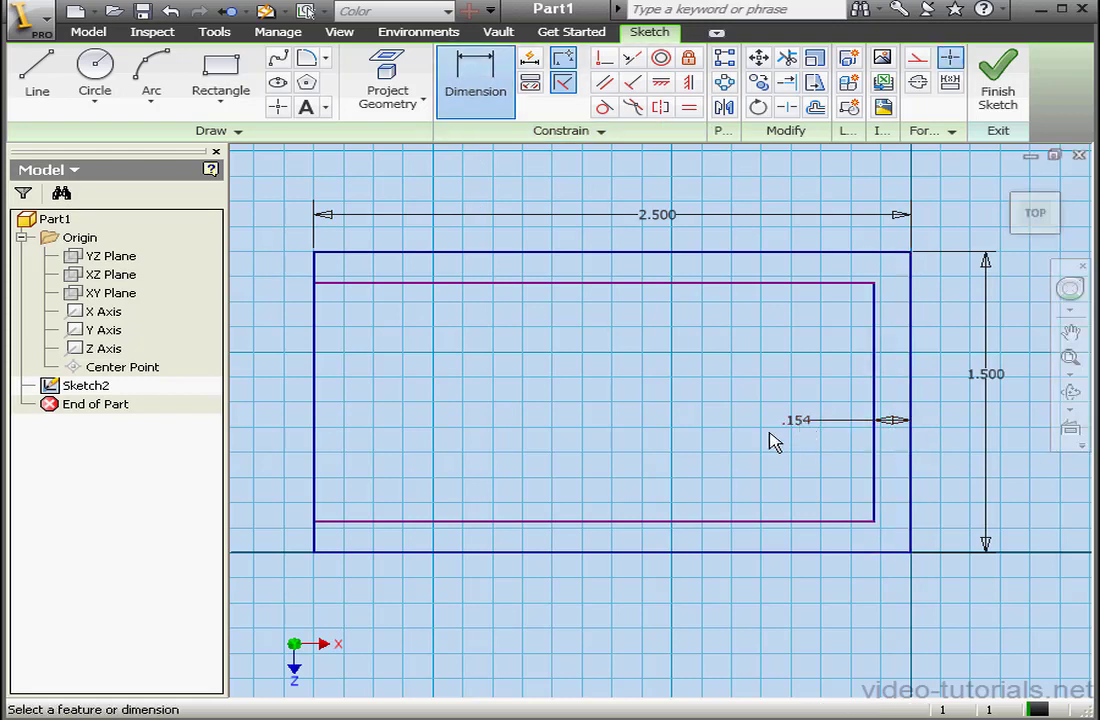
{"action": "left_click_drag", "start_coordinate": [512, 421], "coordinate": [478, 421]}
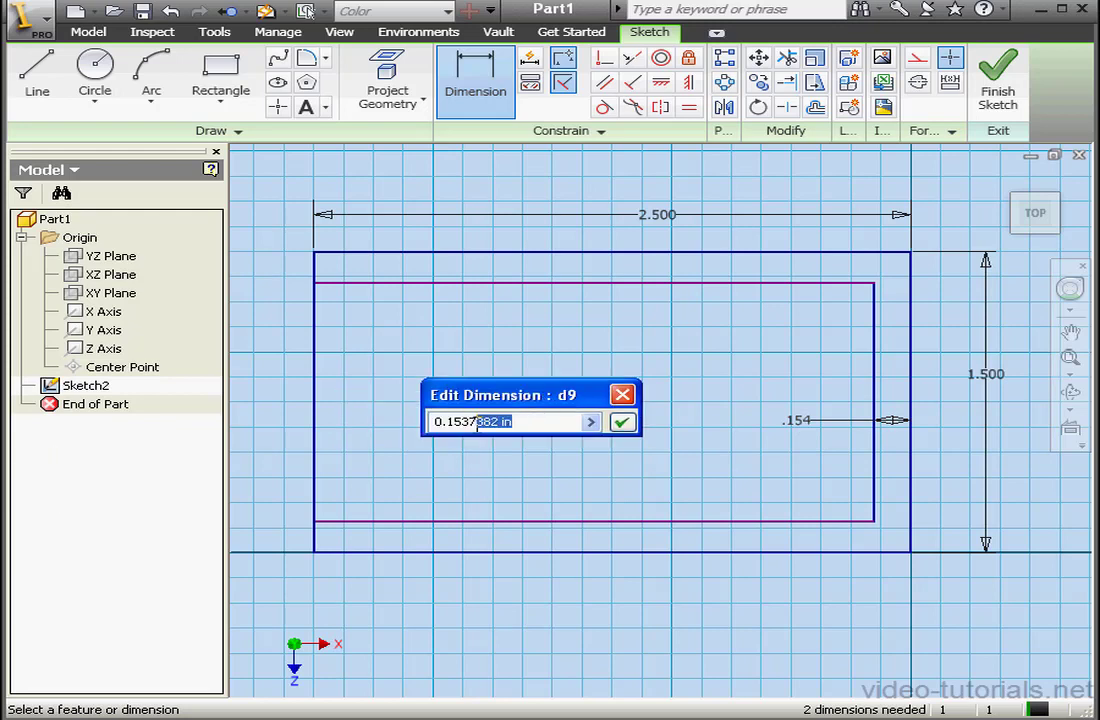
{"action": "type", "text": "2"}
{"action": "left_click", "coordinate": [622, 421]}
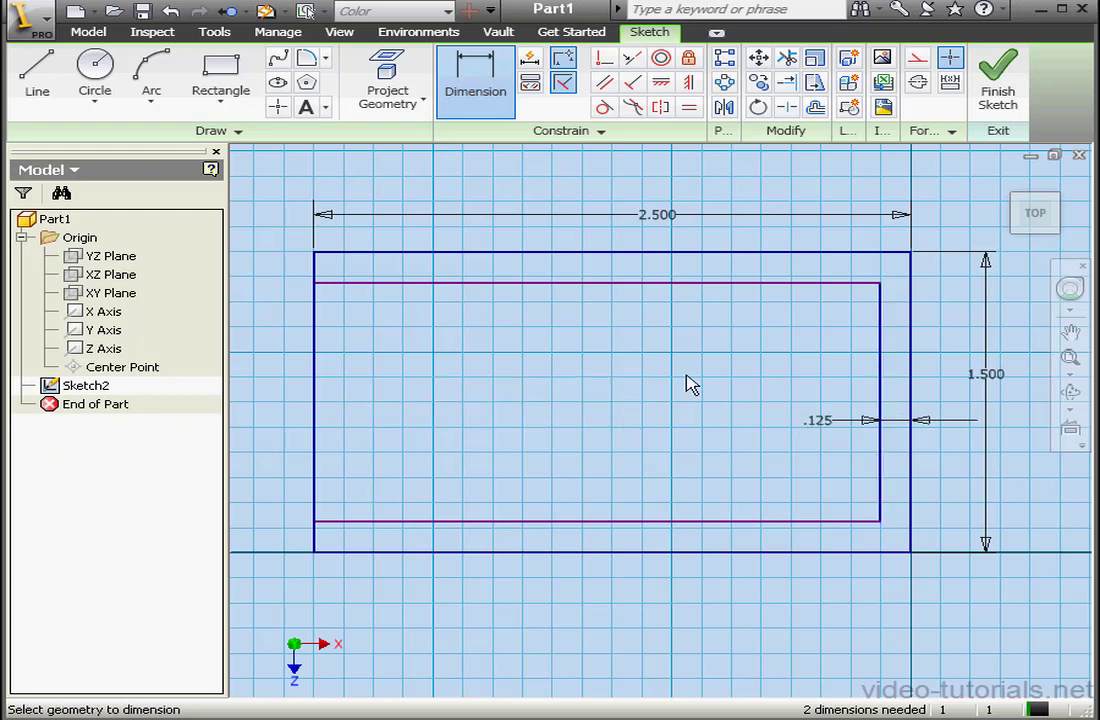
- Dimension the top gap between the inner and outer lines as 0.125
{"action": "left_click", "coordinate": [725, 292]}
{"action": "left_click", "coordinate": [733, 253]}
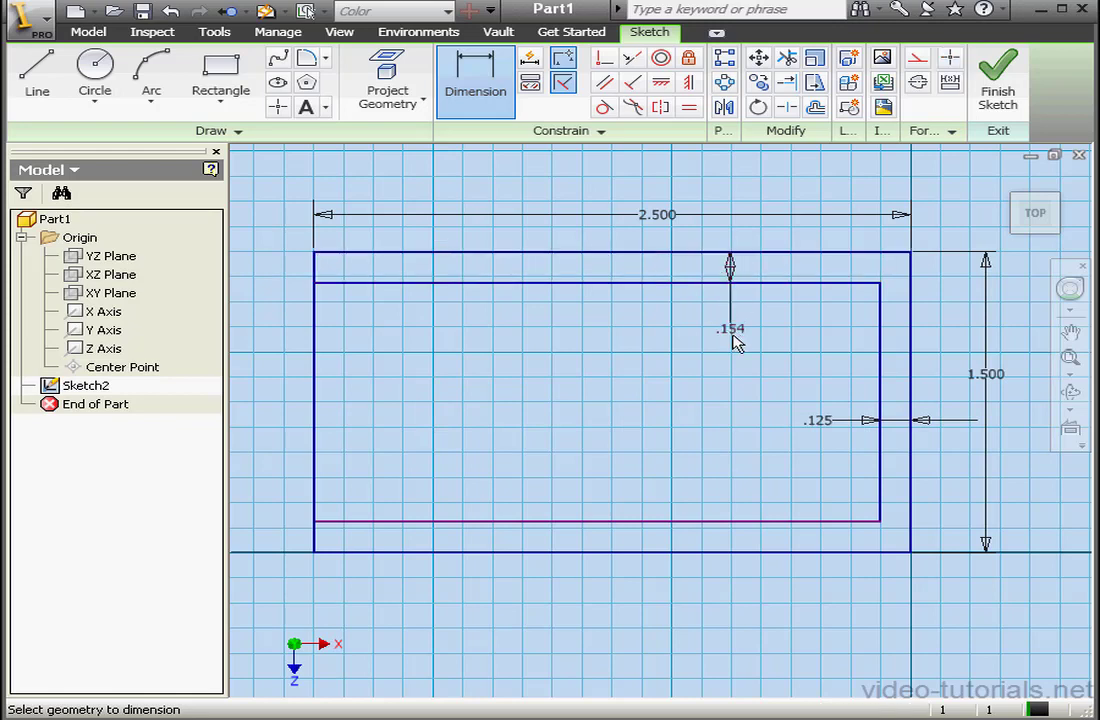
{"action": "left_click", "coordinate": [733, 343]}
{"action": "left_click_drag", "start_coordinate": [582, 425], "coordinate": [519, 427]}
{"action": "type", "text": "2"}
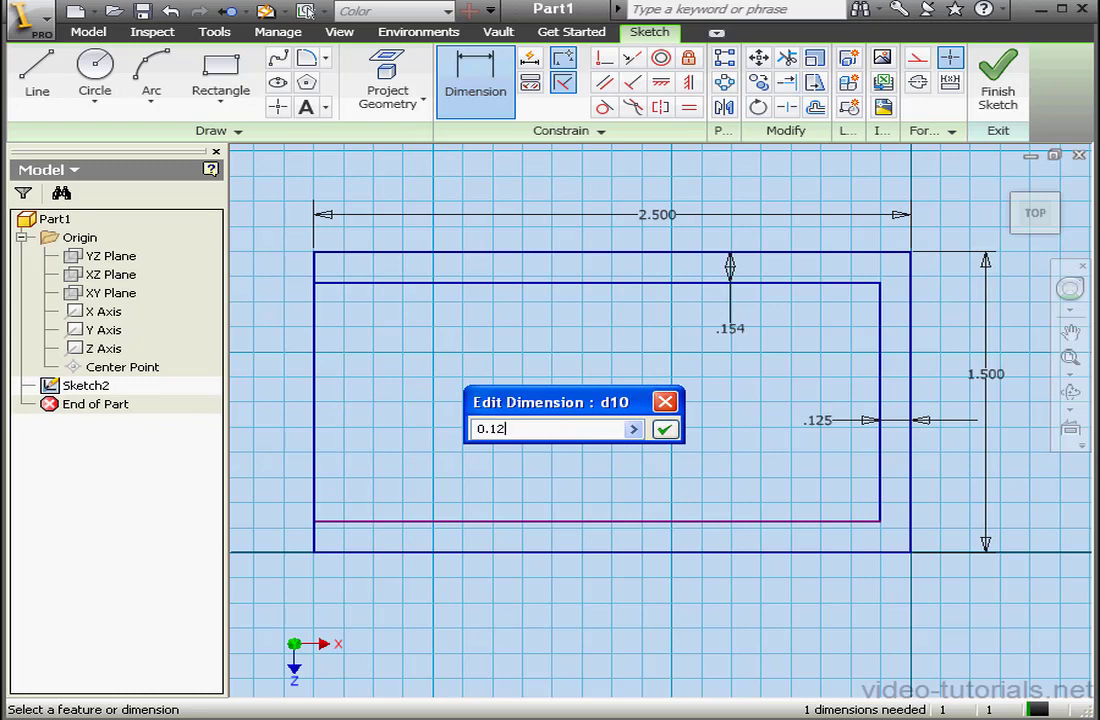
{"action": "type", "text": "5"}
{"action": "left_click", "coordinate": [665, 429]}
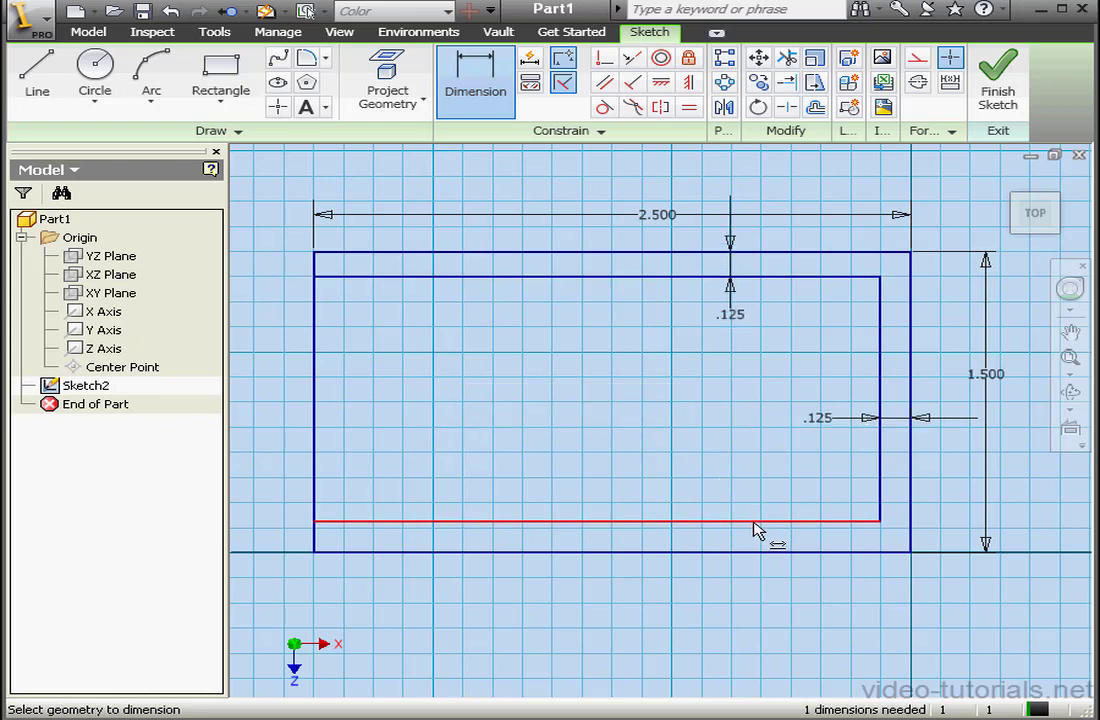
- Dimension the bottom gap between the inner and outer lines as 0.125
{"action": "left_click", "coordinate": [755, 522]}
{"action": "left_click", "coordinate": [754, 552]}
{"action": "left_click", "coordinate": [748, 484]}
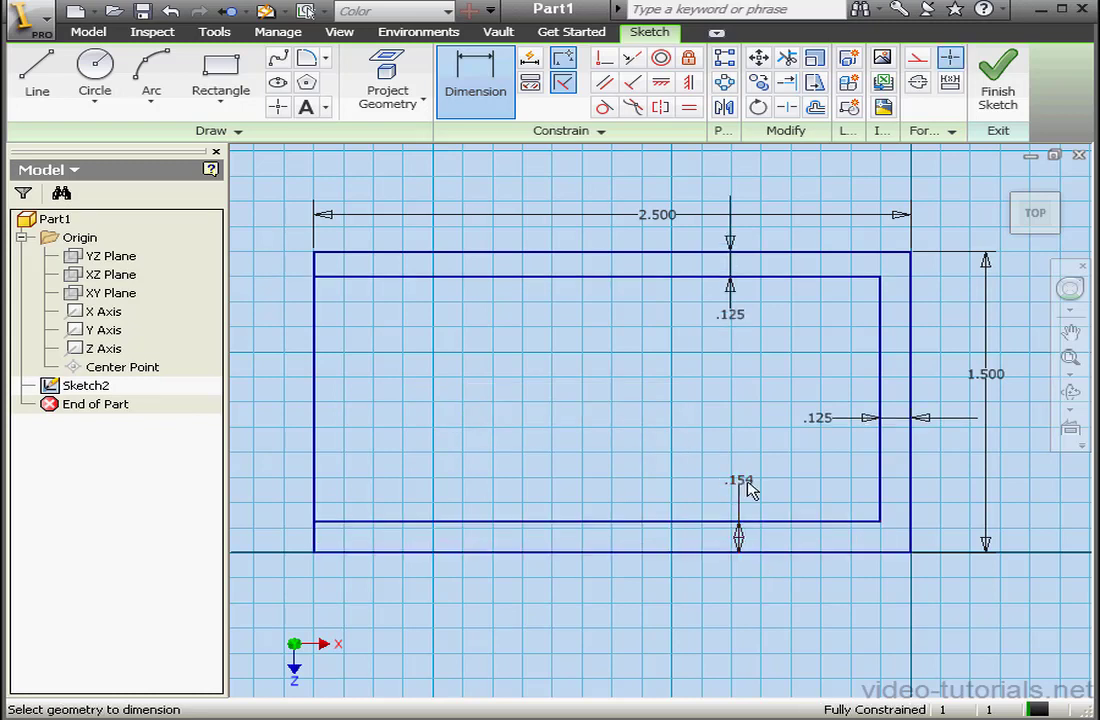
{"action": "left_click_drag", "start_coordinate": [683, 359], "coordinate": [659, 360]}
{"action": "type", "text": "25"}
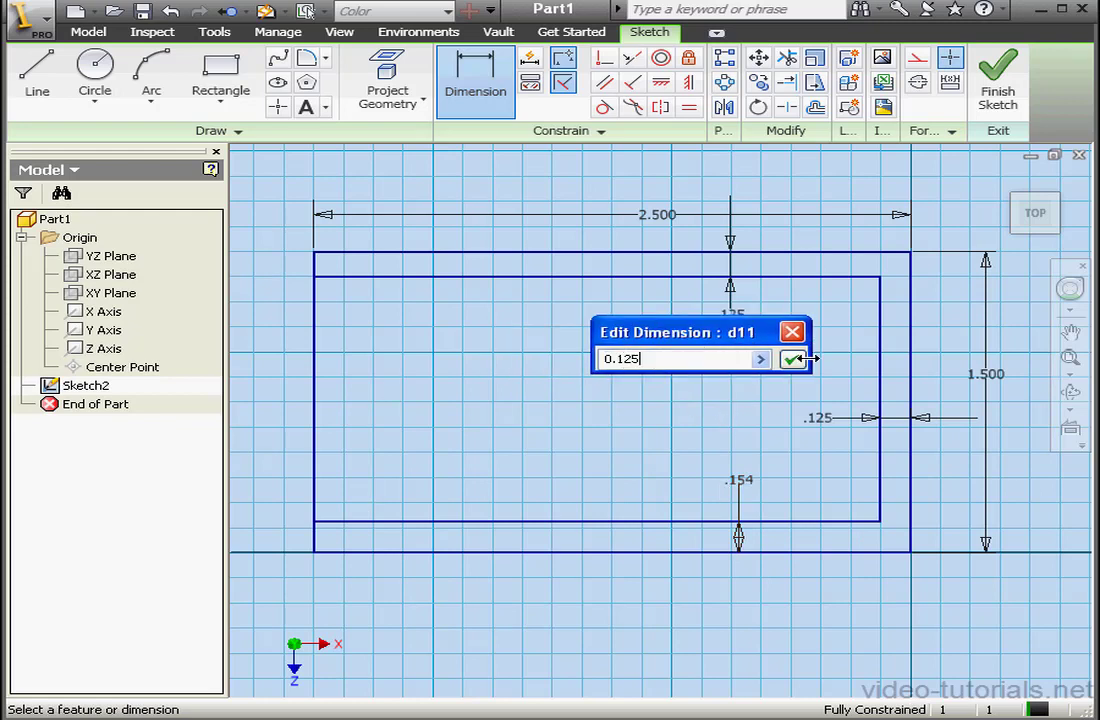
{"action": "left_click", "coordinate": [795, 358]}
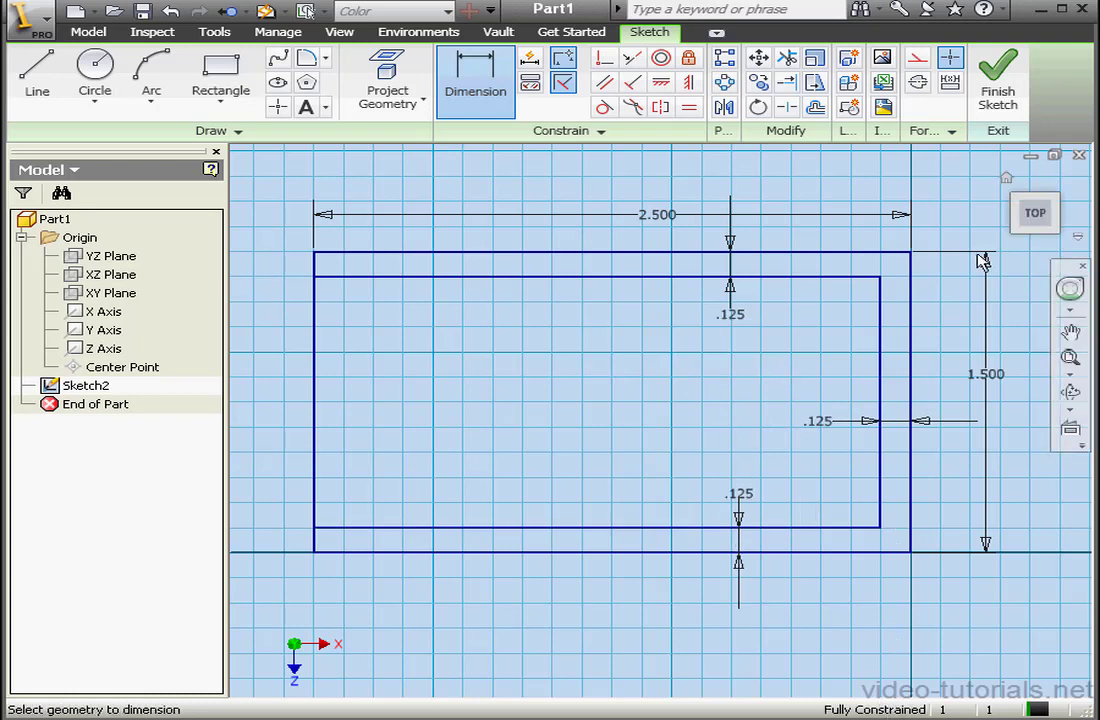
- Finish the sketch and center it in the tilted home view
{"action": "left_click", "coordinate": [998, 97]}
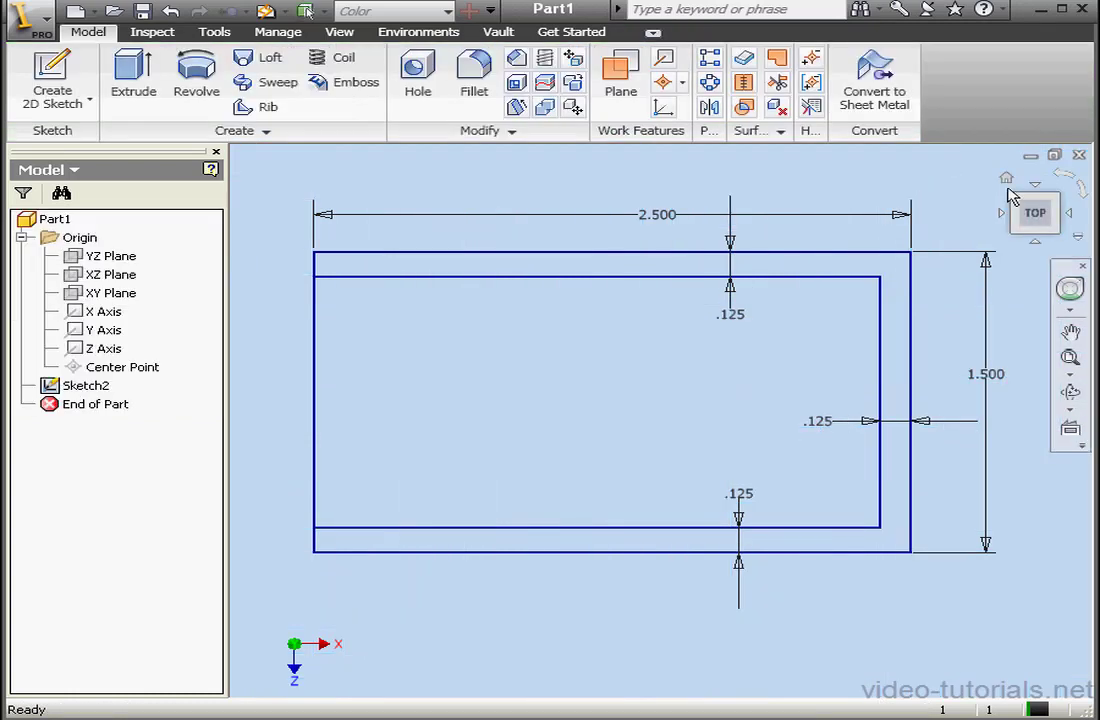
{"action": "left_click", "coordinate": [1006, 177]}
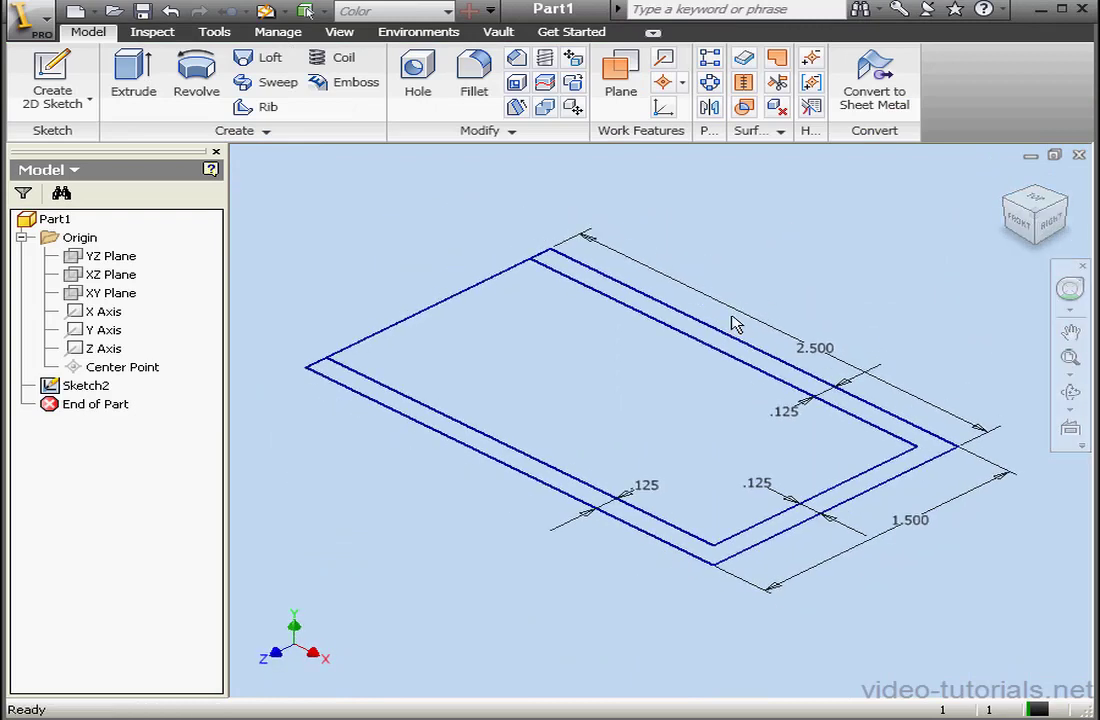
{"action": "scroll", "coordinate": [730, 320], "scroll_direction": "down", "scroll_amount": 3}
{"action": "middle_click_drag", "start_coordinate": [727, 326], "coordinate": [643, 417]}
{"action": "scroll", "coordinate": [643, 420], "scroll_direction": "up", "scroll_amount": 5}
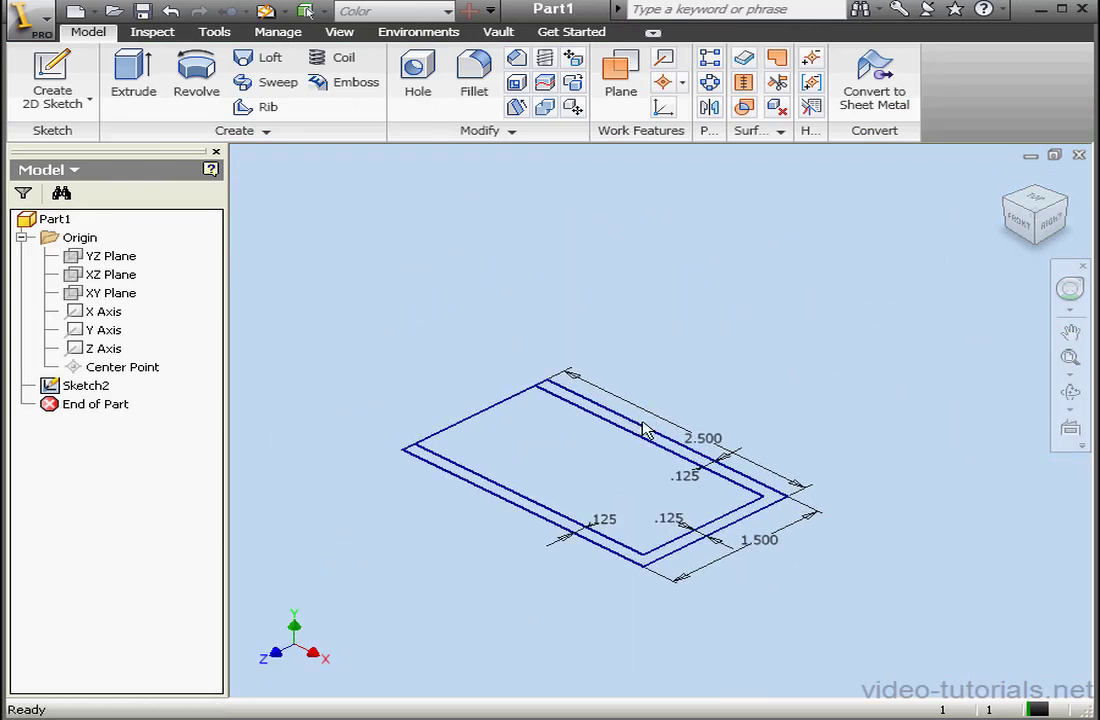
{"action": "middle_click_drag", "start_coordinate": [706, 390], "coordinate": [712, 375]}
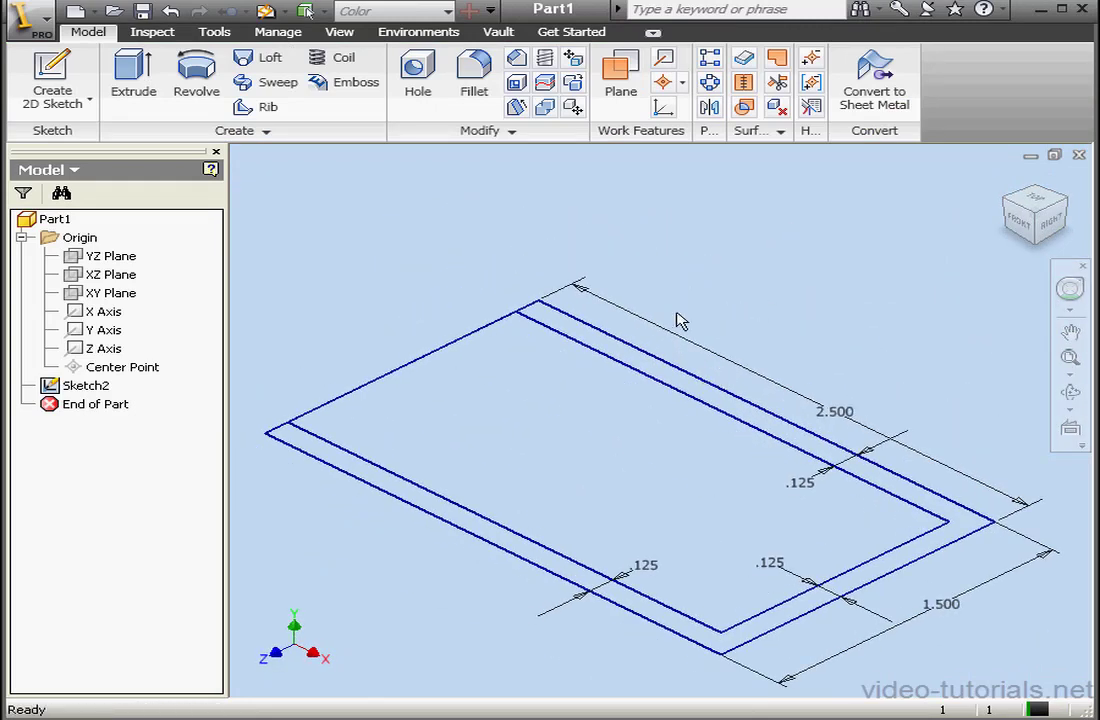
- Extrude both sketch regions, inner area and outer ring, 0.125 into a flat plate
{"action": "left_click", "coordinate": [145, 92]}
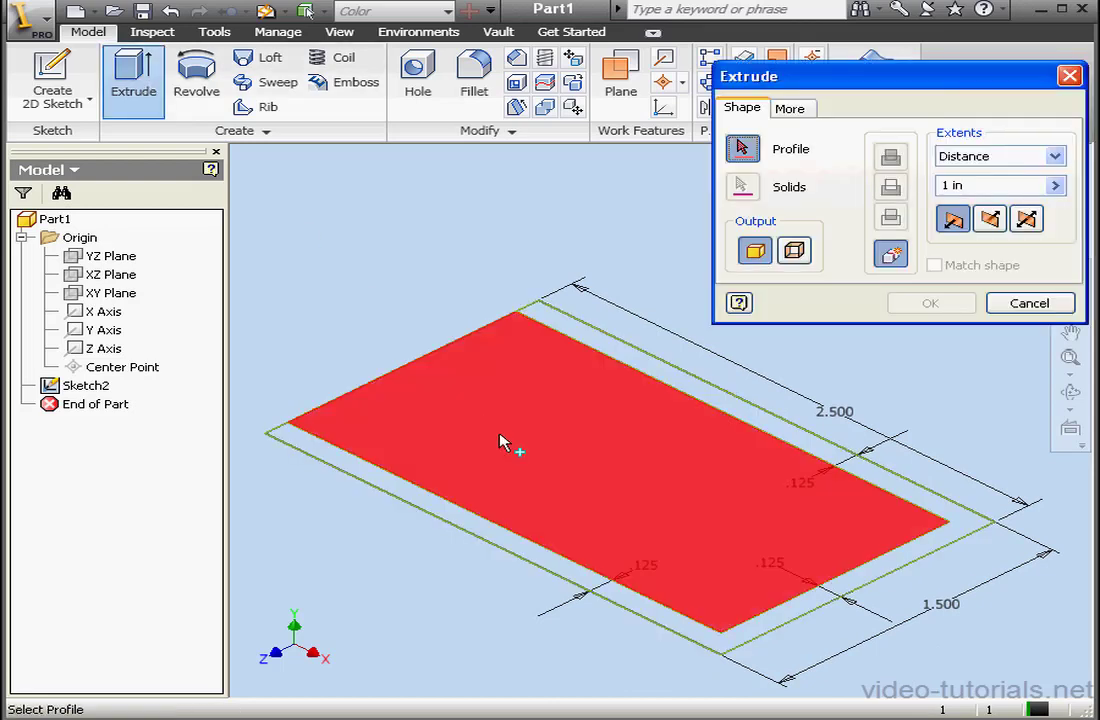
{"action": "left_click", "coordinate": [580, 477]}
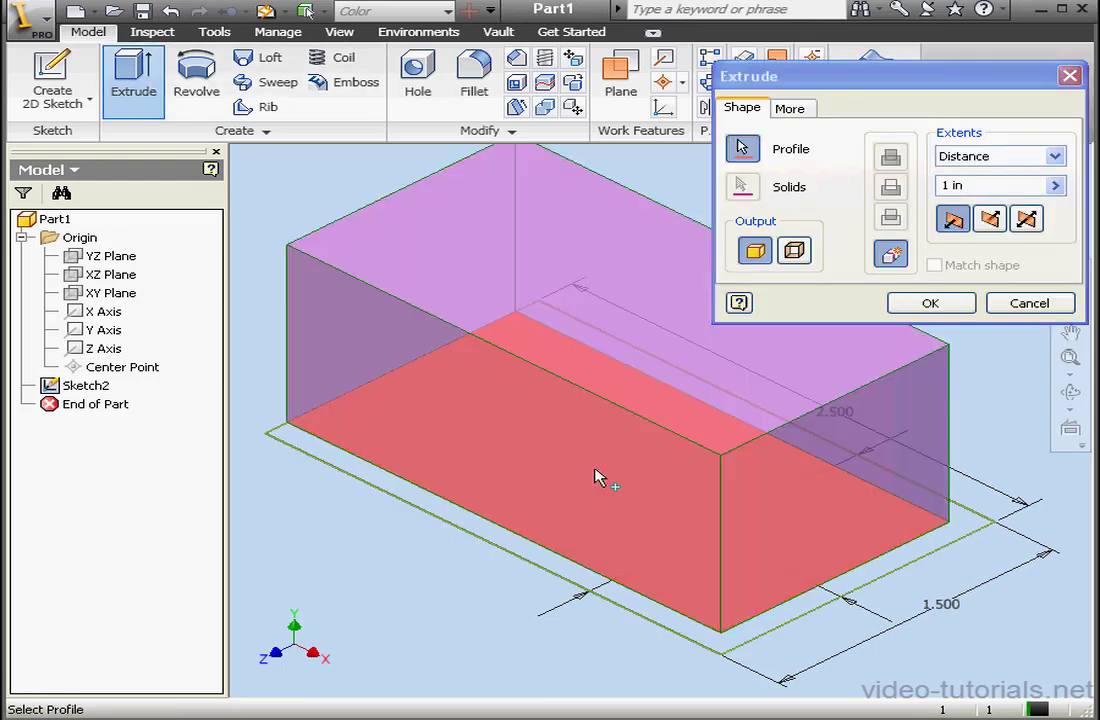
{"action": "left_click", "coordinate": [716, 647]}
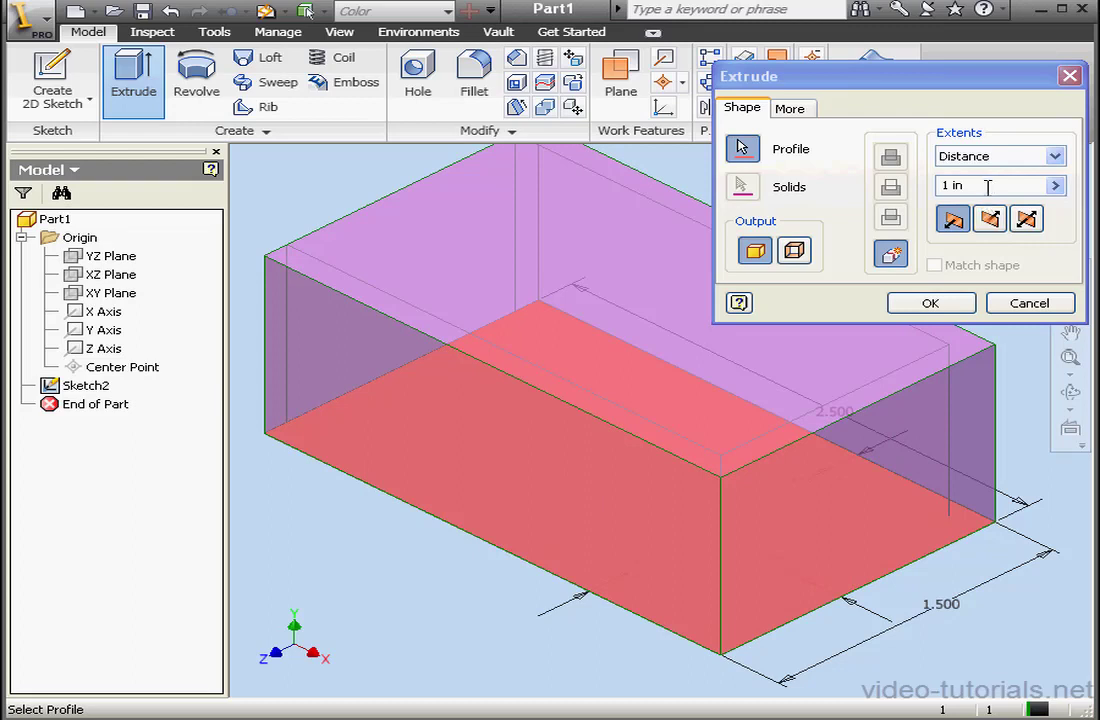
{"action": "left_click_drag", "start_coordinate": [987, 186], "coordinate": [935, 193]}
{"action": "type", "text": ".125"}
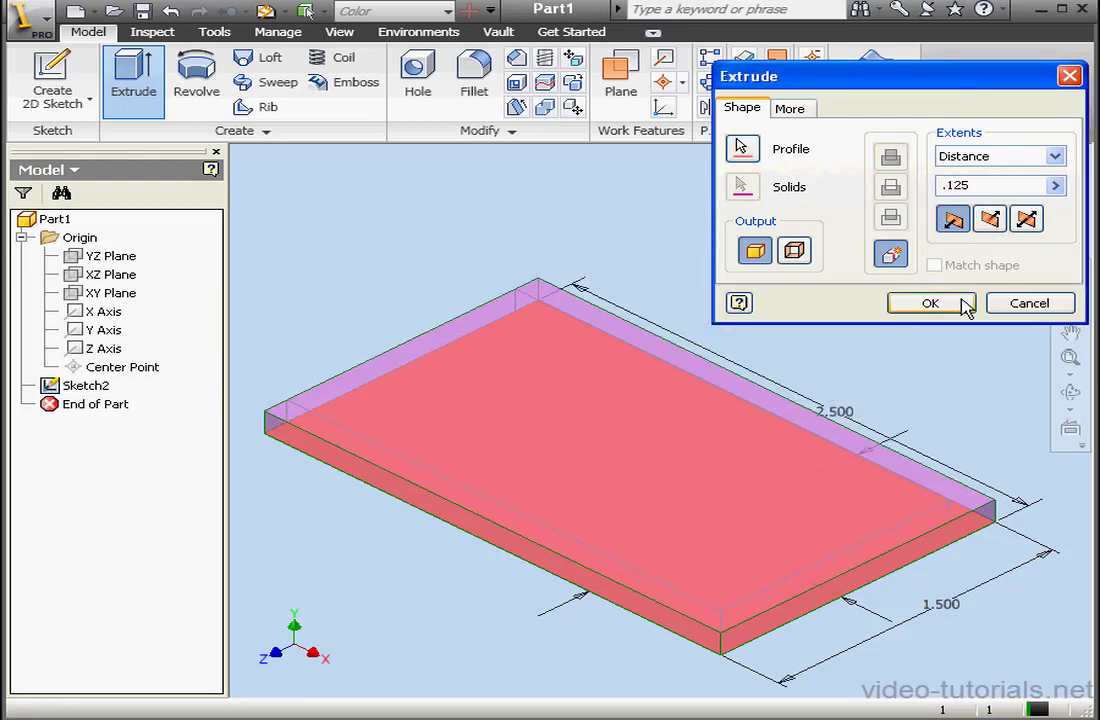
{"action": "left_click", "coordinate": [960, 303]}
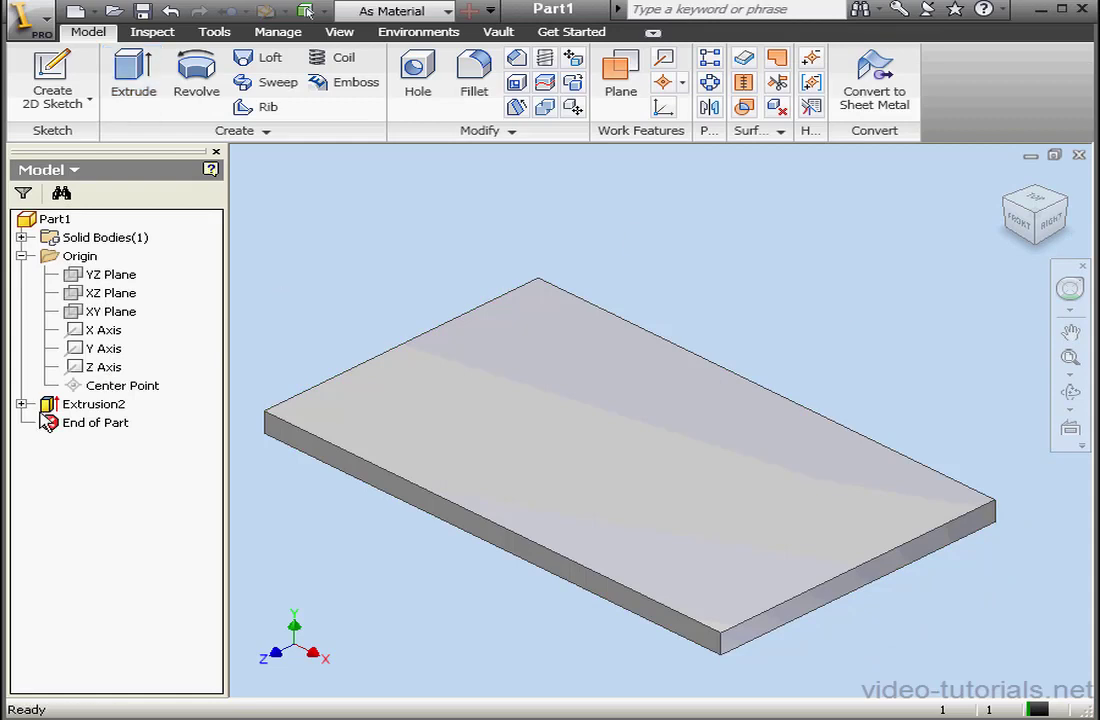
{"action": "left_click", "coordinate": [21, 404]}
- Share Sketch2 and extrude its outer C-shaped frame into walls along three plate edges
{"action": "right_click", "coordinate": [100, 422]}
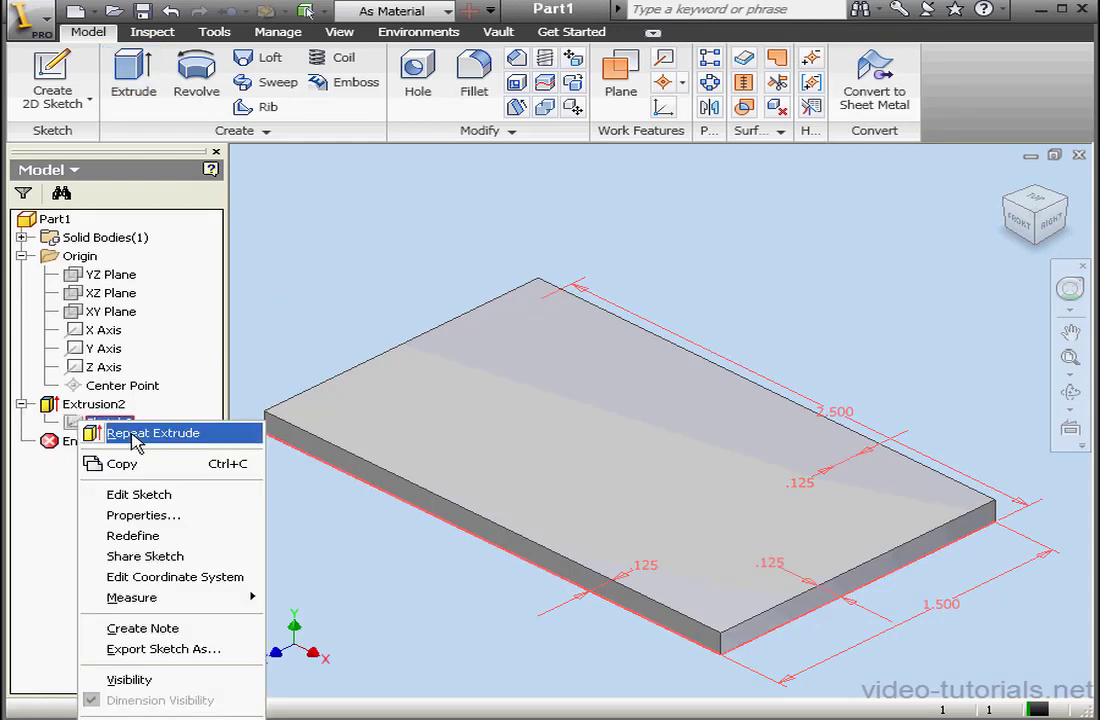
{"action": "left_click", "coordinate": [180, 556]}
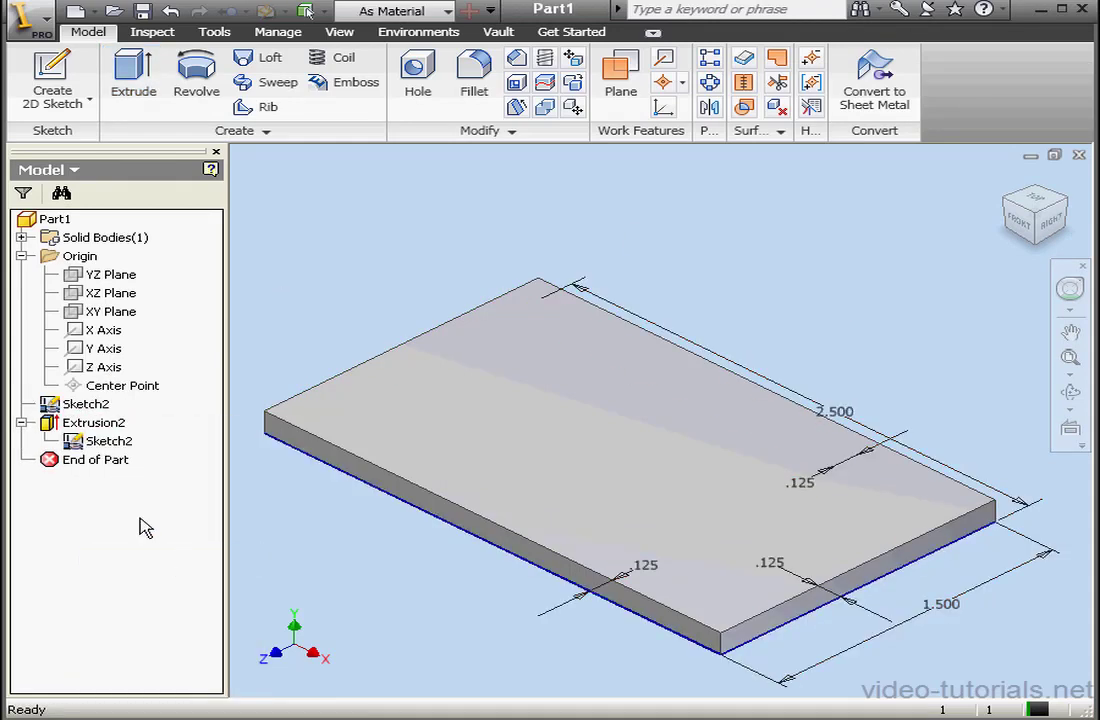
{"action": "left_click", "coordinate": [133, 78]}
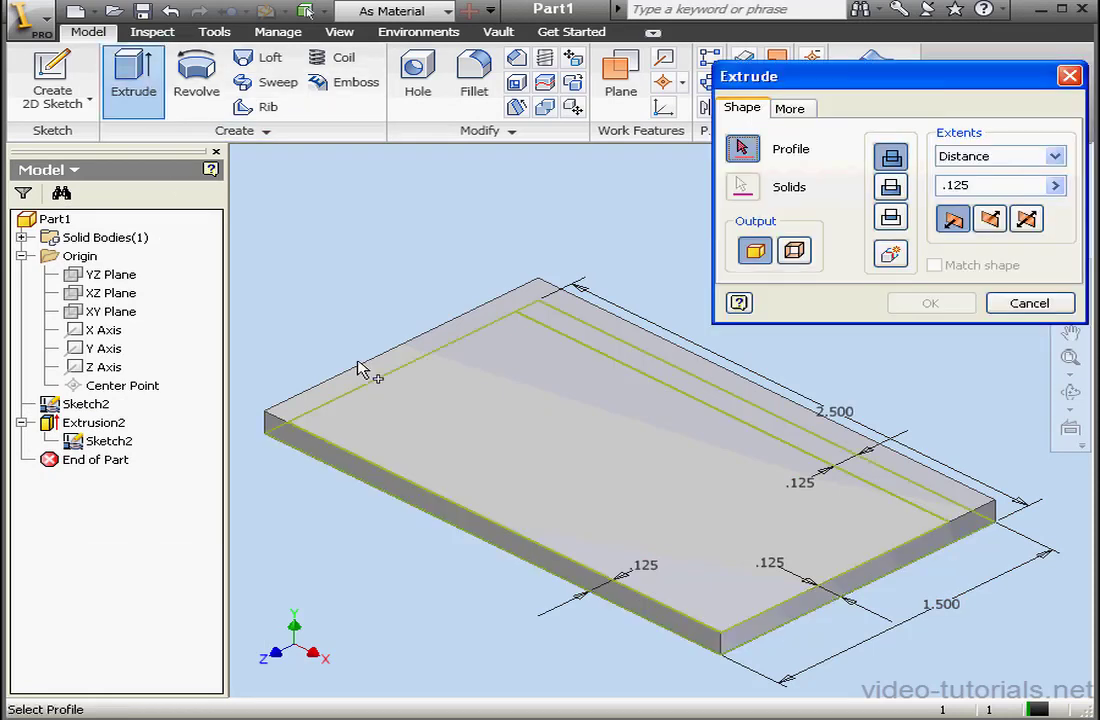
{"action": "left_click", "coordinate": [420, 512]}
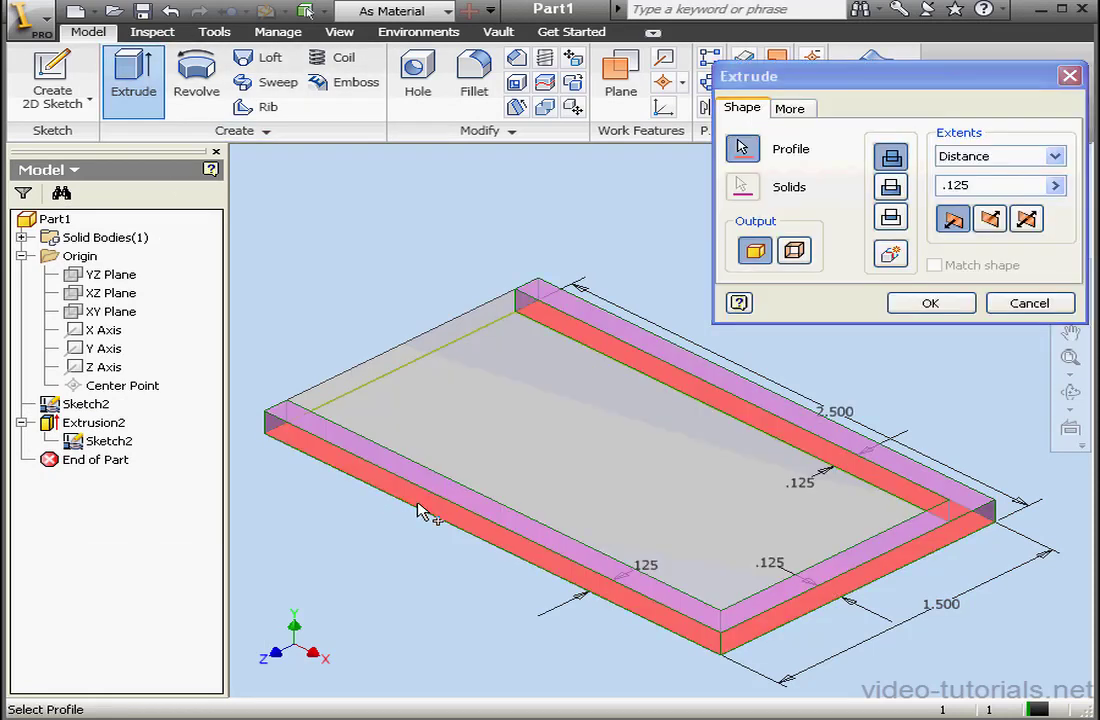
{"action": "left_click_drag", "start_coordinate": [984, 185], "coordinate": [957, 186]}
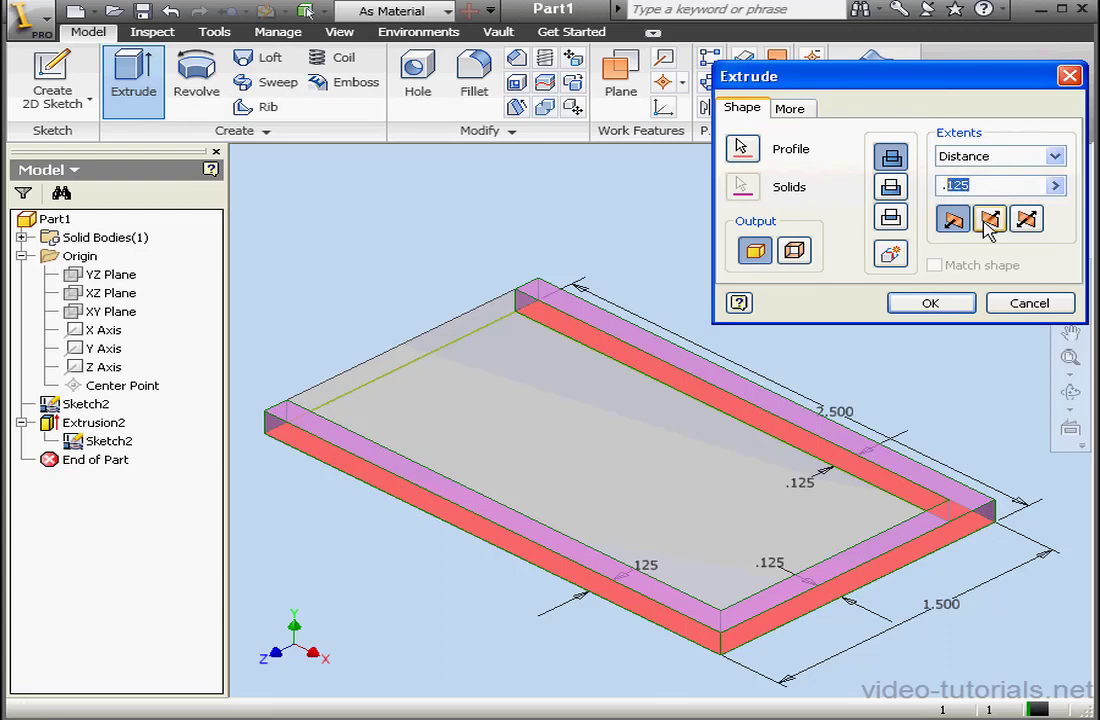
{"action": "left_click", "coordinate": [930, 303]}
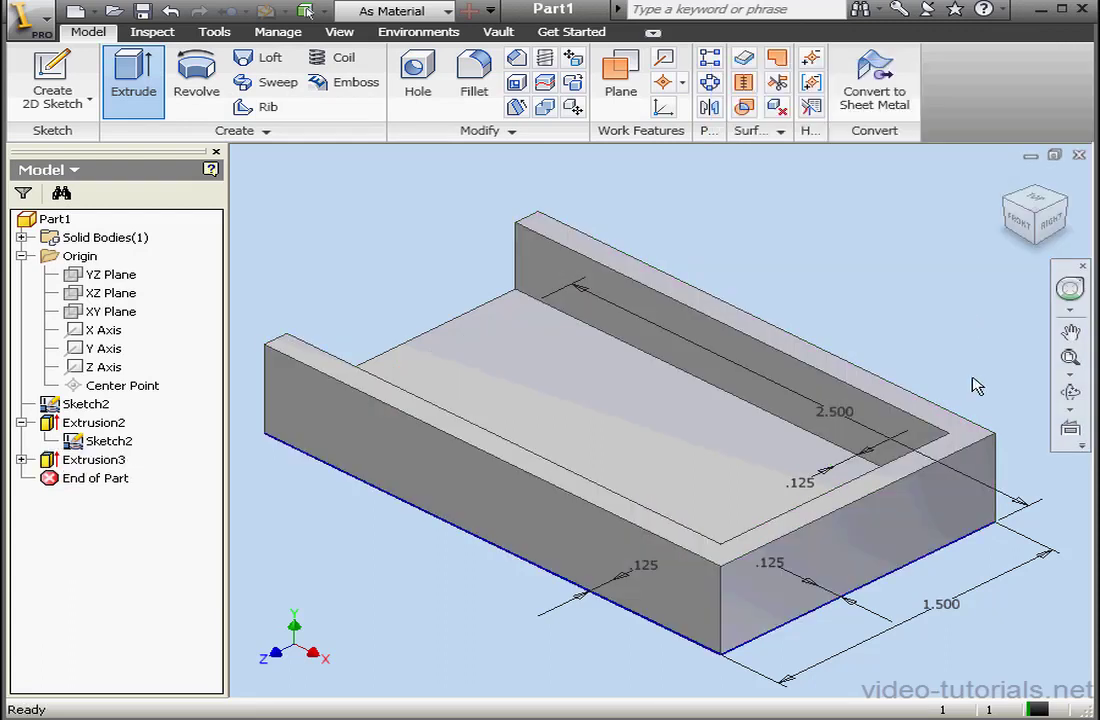